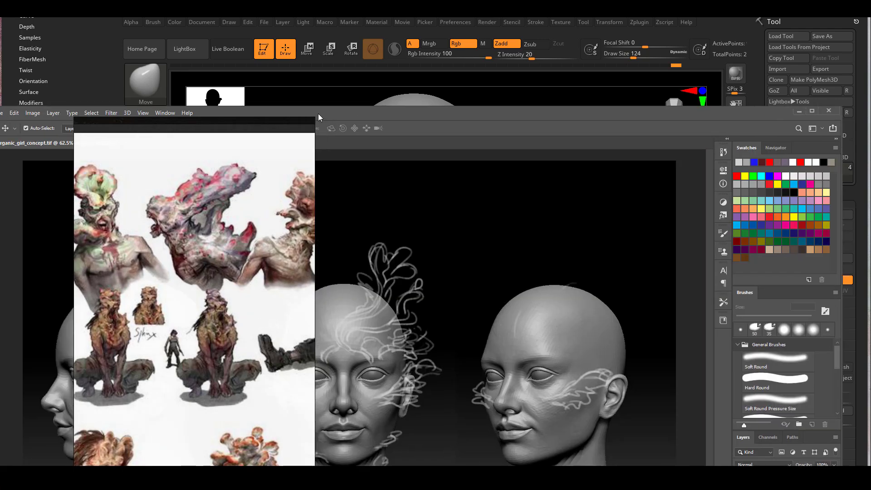
Maximize the Photoshop window with the head concept sketch and move the floating reference board beside it.
left_click_drag(318, 117, 274, 118)
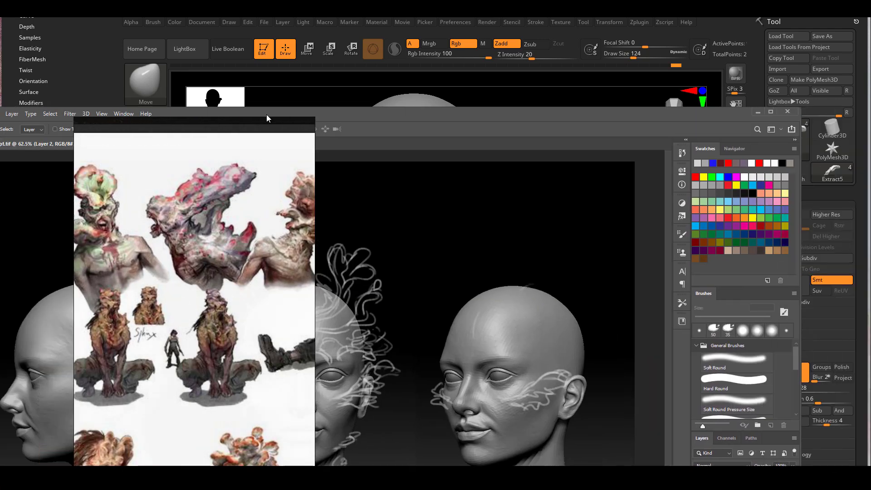
left_click(767, 112)
right_click_drag(269, 211, 214, 177)
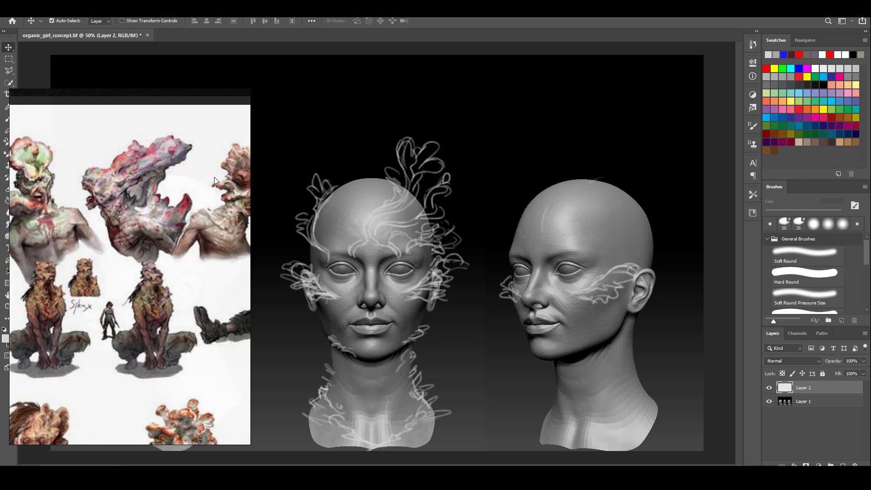
Examine the grey fungal creature sculpt in the reference board, focusing on its layered shoulder growths.
scroll(158, 272, "down", 5)
middle_click_drag(103, 391, 172, 279)
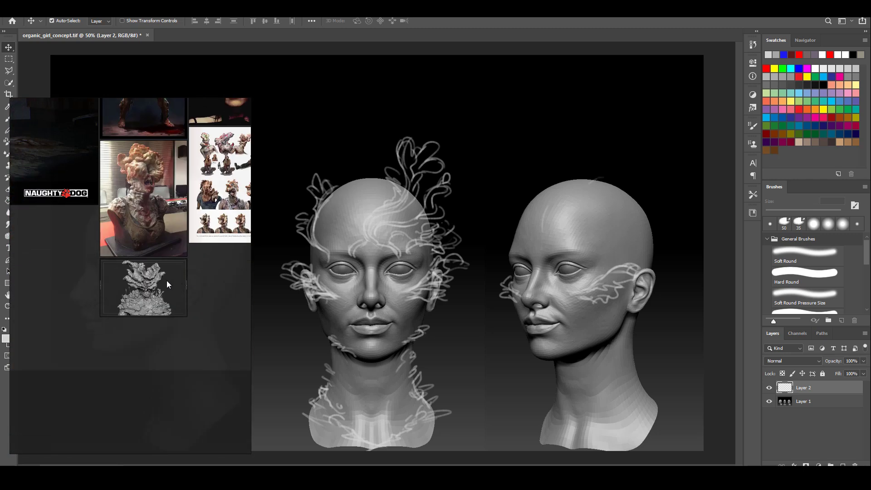
scroll(154, 286, "up", 7)
scroll(118, 312, "down", 1)
scroll(120, 303, "up", 3)
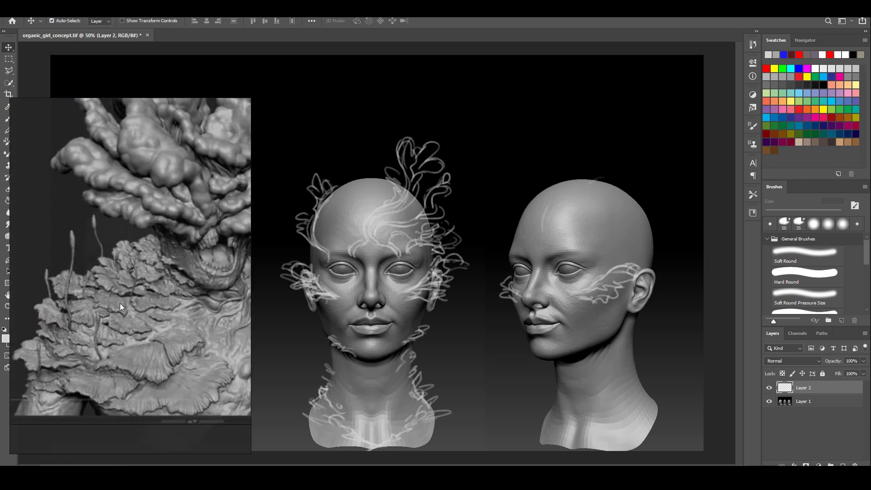
scroll(150, 305, "up", 2)
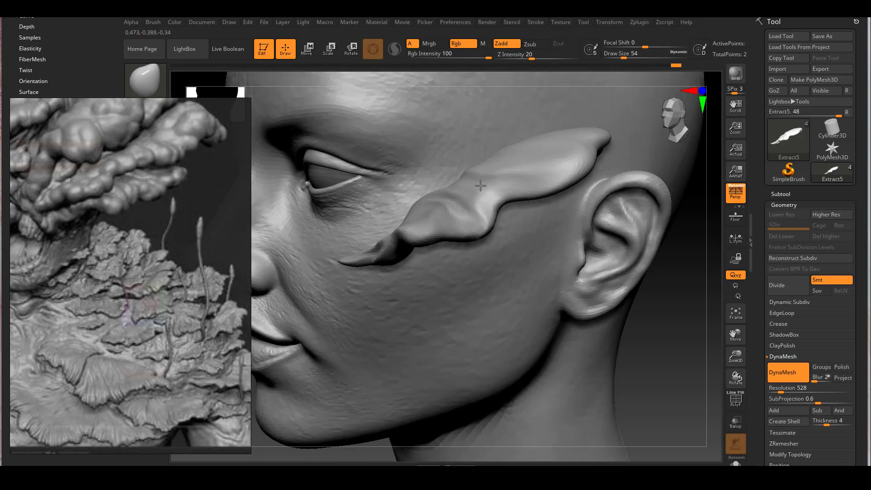
In ZBrush, pull the growth beside the eye into a curled, petal-like form flaring away from the face.
left_click_drag(470, 183, 599, 173)
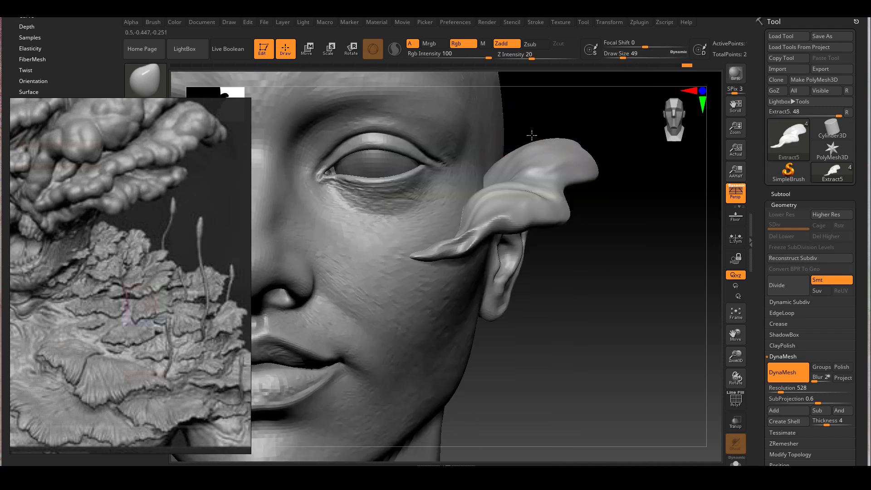
left_click_drag(531, 135, 585, 159)
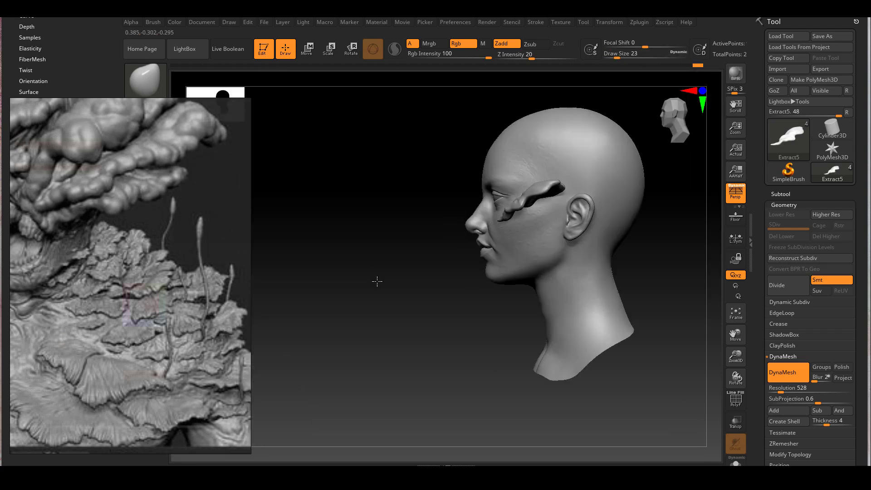
left_click_drag(377, 281, 638, 216)
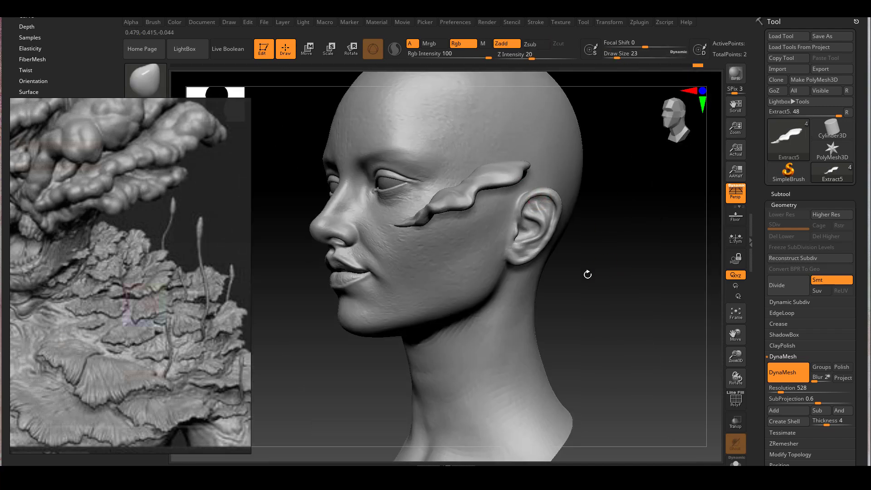
left_click_drag(586, 273, 602, 282)
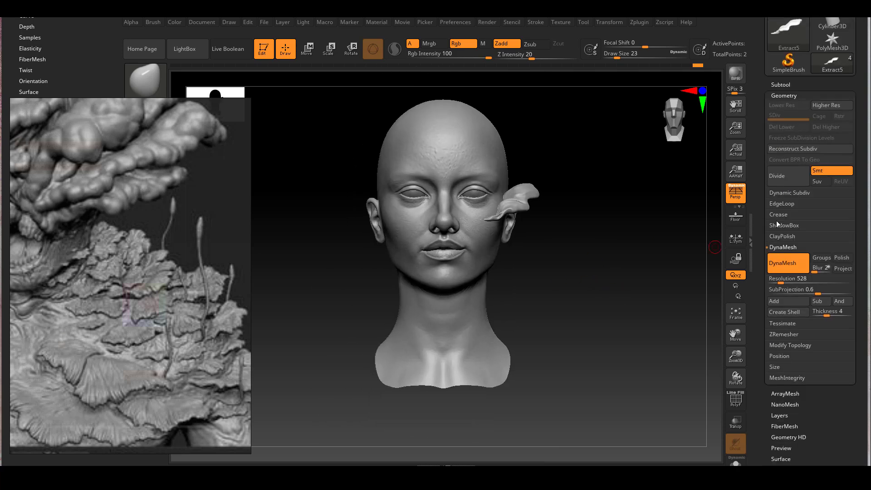
scroll(776, 221, "down", 10)
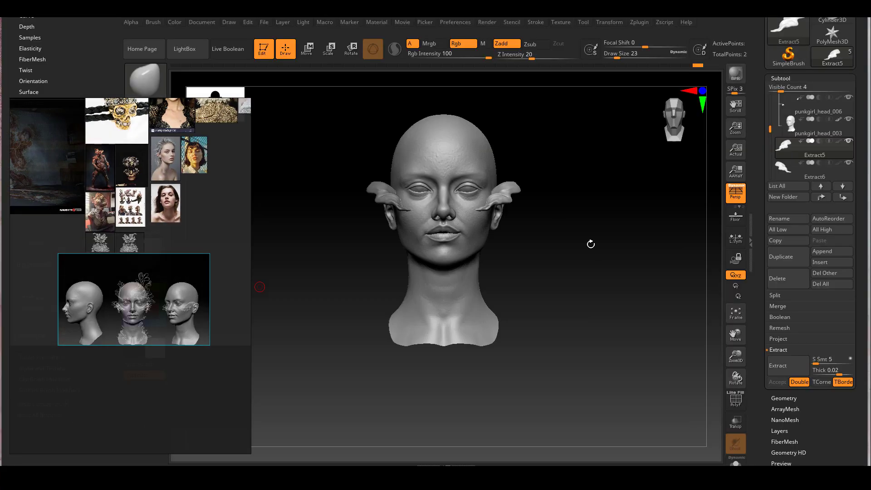
Select the head subtool punkgirl_head_003 and set the brush's draw size to 14.
left_click_drag(590, 244, 597, 282, "alt")
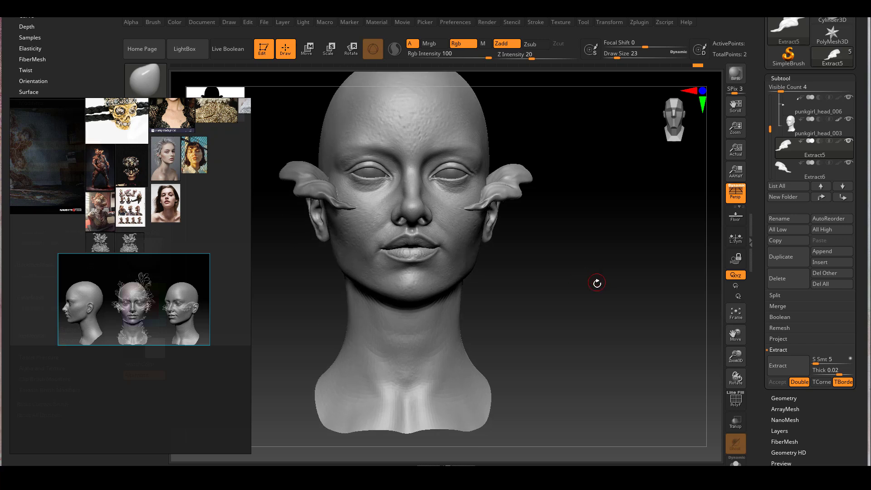
left_click(844, 126)
mouse_move(578, 233)
left_mouse_down()
mouse_move(560, 268)
mouse_move(597, 295)
mouse_move(622, 302)
mouse_move(639, 274)
left_mouse_up()
key("space")
left_click_drag(475, 212, 473, 212)
left_click_drag(649, 254, 643, 286, "alt")
key("space")
left_click_drag(446, 219, 442, 219)
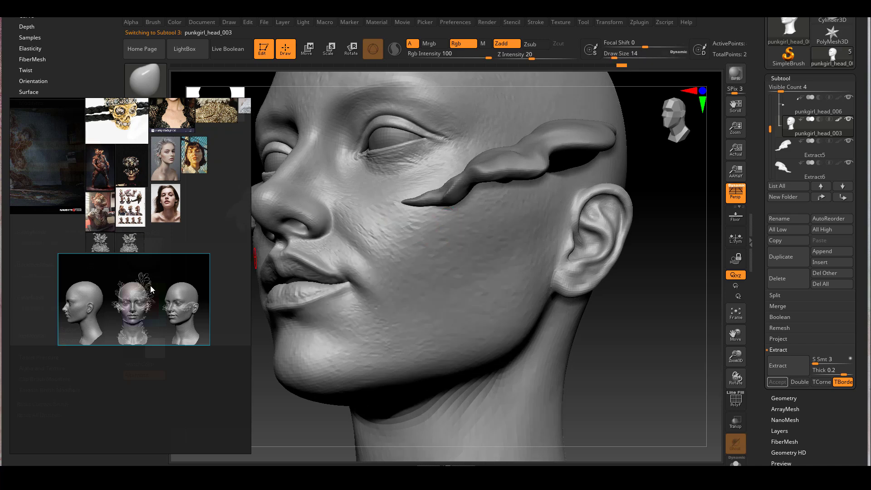
Bring the grey fungal creature sculpt into view in the reference board.
middle_click_drag(118, 266, 138, 283)
scroll(139, 284, "up", 5)
middle_click_drag(51, 344, 175, 338)
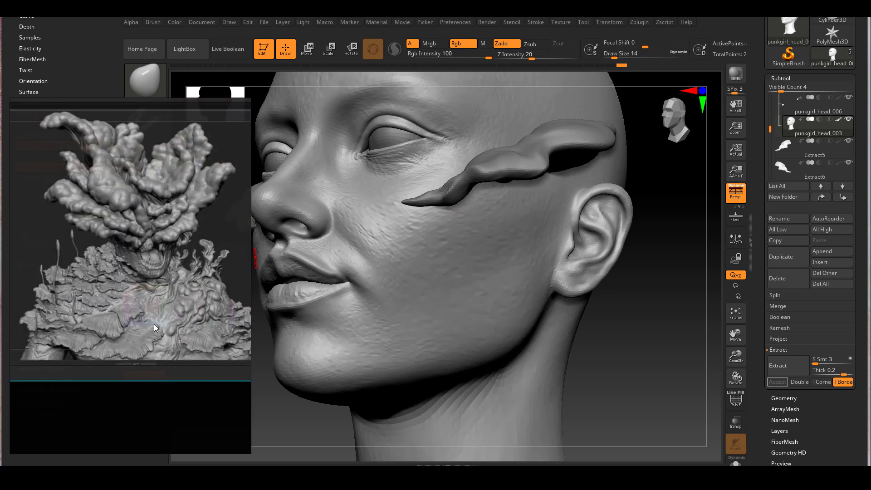
Paint a leaf-shaped mask on the cheek just below the existing growth with draw size 7.
left_click_drag(665, 305, 651, 295)
key("space")
left_click_drag(436, 227, 432, 228)
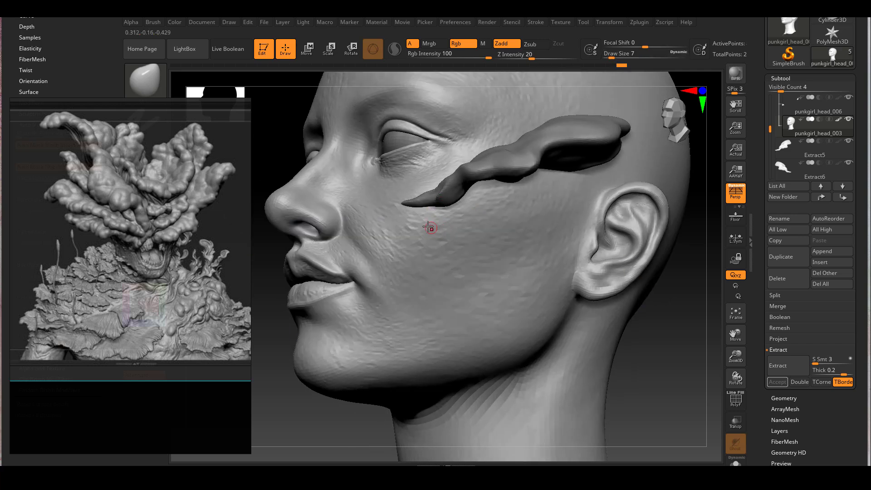
key("ctrl")
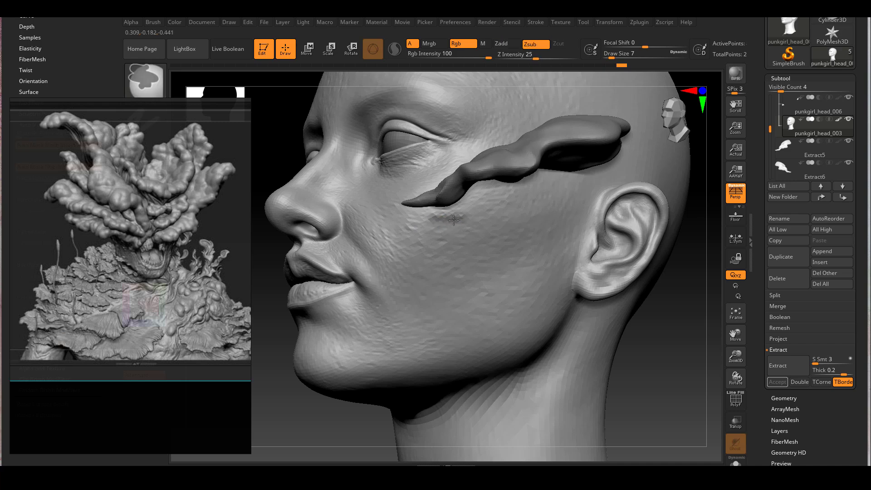
right_click_drag(533, 198, 519, 204)
left_click_drag(518, 198, 537, 199, "ctrl")
right_click_drag(452, 232, 469, 222)
left_click_drag(470, 220, 426, 222, "ctrl")
right_click_drag(472, 229, 459, 226)
left_click_drag(459, 224, 498, 211, "ctrl")
right_click_drag(497, 215, 487, 213)
left_click_drag(498, 201, 557, 206, "ctrl")
Extract the masked cheek area with a thickness of 0.1 and accept it as a new subtool.
key("f")
mouse_move(345, 276)
right_mouse_down()
mouse_move(604, 276)
mouse_move(594, 277)
right_mouse_up()
right_click_drag(594, 277, 646, 289, "ctrl")
left_click(778, 368)
right_click_drag(631, 327, 680, 323)
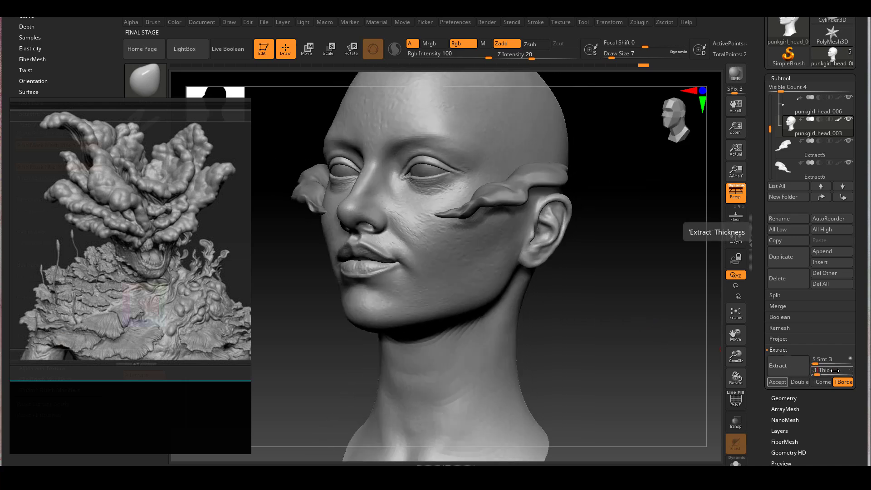
left_click(781, 368)
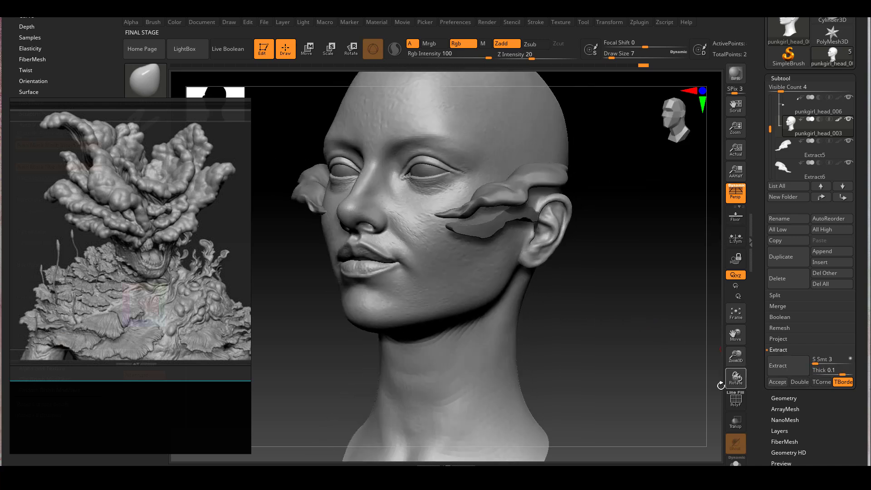
left_click(776, 382)
Smooth and loosely shape the newly extracted cheek piece under the upper growth.
right_click_drag(522, 254, 505, 200, "ctrl")
key("space")
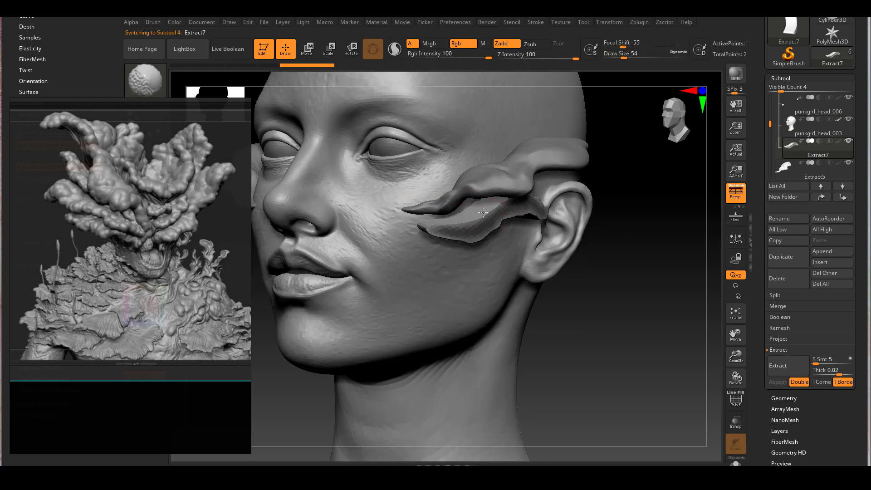
mouse_move(495, 208)
right_mouse_down()
mouse_move(536, 206)
mouse_move(551, 219)
mouse_move(509, 223)
mouse_move(641, 278)
mouse_move(611, 243)
mouse_move(627, 274)
mouse_move(529, 284)
mouse_move(597, 308)
mouse_move(644, 304)
right_mouse_up()
DynaMesh the lower cheek piece at a resolution of 552.
left_click_drag(752, 352, 753, 274)
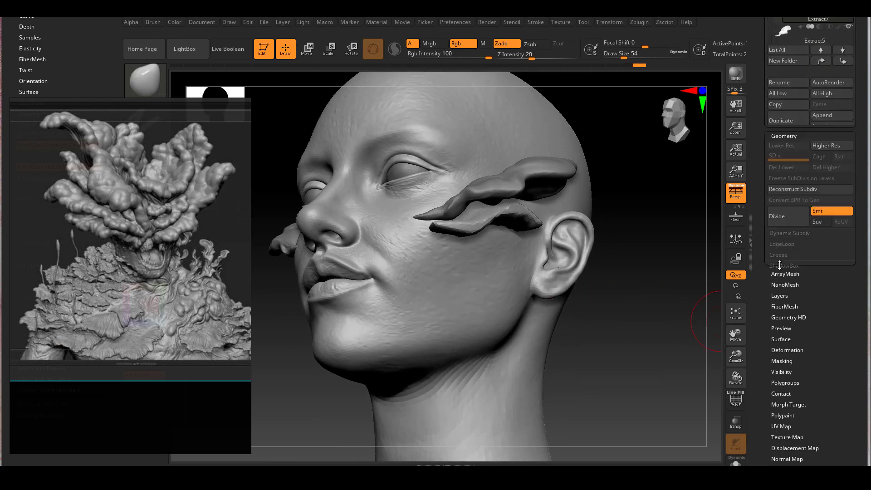
left_click(779, 263)
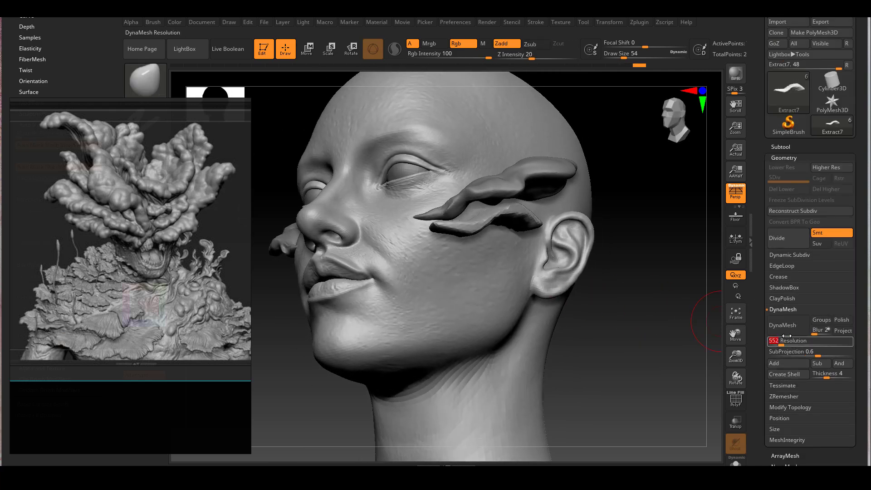
mouse_move(629, 297)
right_mouse_down()
mouse_move(585, 254)
mouse_move(491, 195)
mouse_move(495, 206)
right_mouse_up()
Reshape the lower cheek piece with the Move brush into a wavy growth with a pointed tip, curling out over the ear.
mouse_move(411, 206)
right_mouse_down()
mouse_move(558, 240)
mouse_move(503, 236)
mouse_move(449, 256)
mouse_move(399, 348)
mouse_move(421, 199)
right_mouse_up()
key("space")
left_click(419, 221)
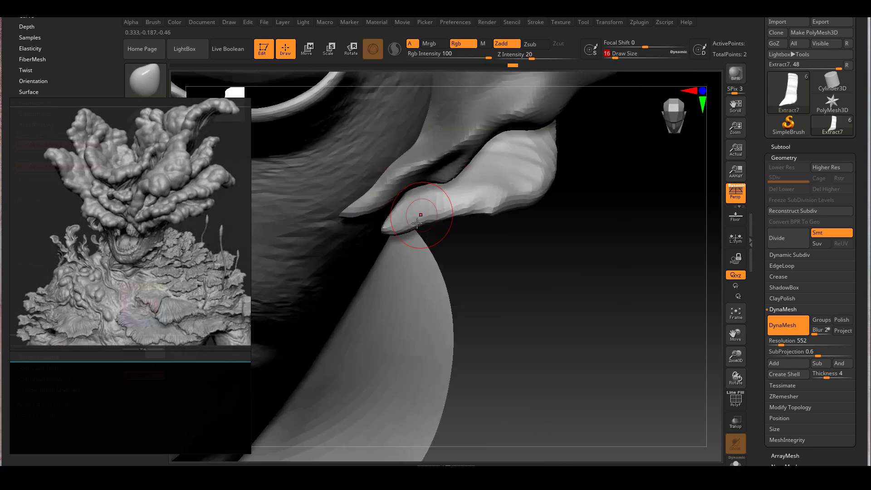
right_click_drag(386, 231, 518, 214)
left_click(446, 225, "alt")
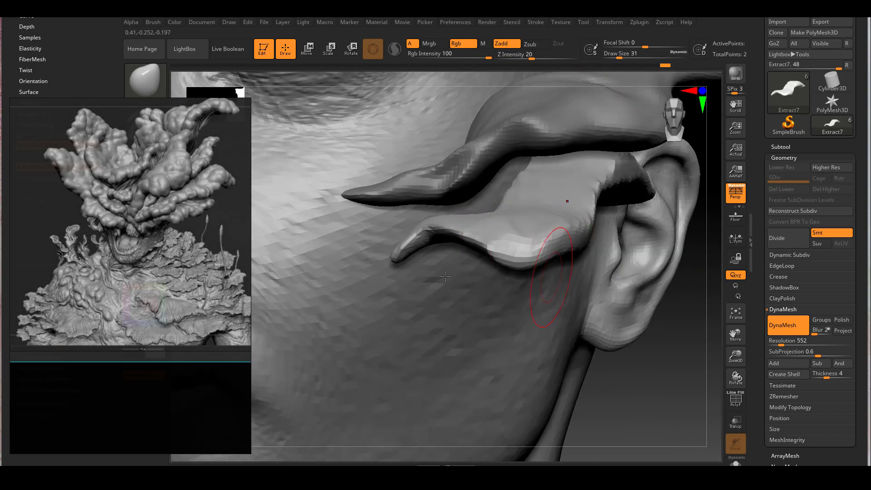
right_click_drag(596, 278, 461, 259)
mouse_move(599, 286)
right_mouse_down()
mouse_move(467, 252)
mouse_move(399, 290)
mouse_move(521, 258)
mouse_move(593, 252)
mouse_move(551, 215)
mouse_move(484, 231)
mouse_move(399, 321)
right_mouse_up()
mouse_move(357, 251)
right_mouse_down()
mouse_move(414, 206)
mouse_move(384, 208)
right_mouse_up()
mouse_move(463, 195)
right_mouse_down()
mouse_move(499, 204)
mouse_move(346, 258)
right_mouse_up()
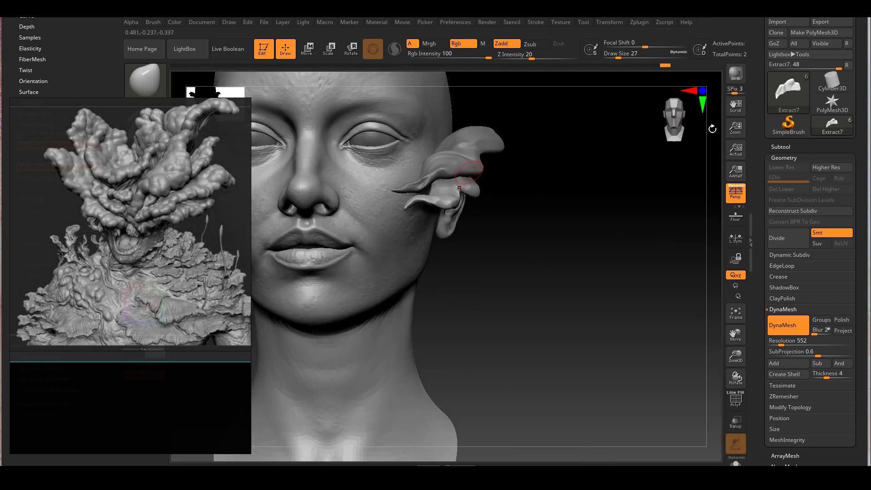
Build up extra volume on the folds of the lower cheek growth.
mouse_move(407, 247)
right_mouse_down()
mouse_move(369, 240)
mouse_move(439, 237)
mouse_move(467, 272)
mouse_move(452, 298)
mouse_move(554, 228)
mouse_move(417, 320)
mouse_move(467, 218)
right_mouse_up()
key("b")
key("b")
key("space")
left_click_drag(519, 230, 463, 270)
right_click_drag(221, 208, 228, 207)
mouse_move(369, 167)
right_mouse_down()
mouse_move(410, 218)
mouse_move(472, 254)
mouse_move(390, 290)
right_mouse_up()
Refine the pointed front tip and folds of the lower cheek growth with the Move brush at a small draw size.
key("b")
key("m")
key("v")
key("space")
left_click_drag(348, 287, 329, 287)
right_click_drag(345, 291, 448, 272)
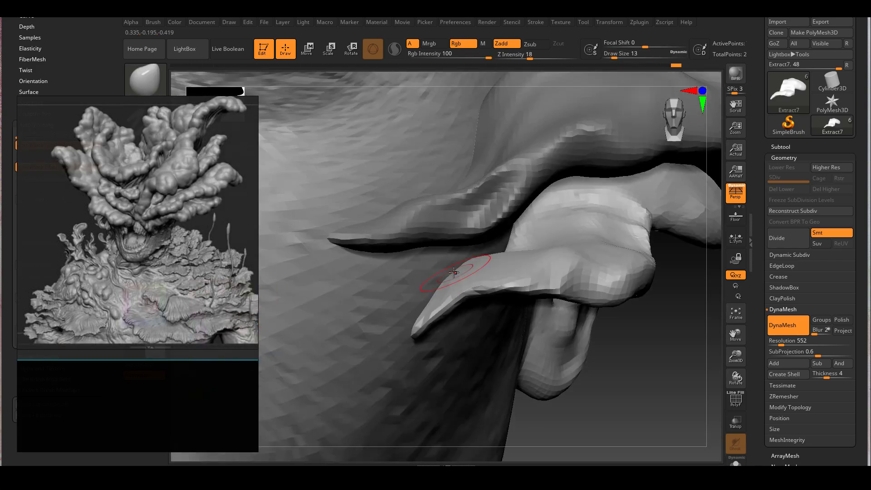
mouse_move(429, 313)
right_mouse_down()
mouse_move(447, 300)
mouse_move(445, 317)
right_mouse_up()
key("space")
left_click_drag(457, 303, 465, 303)
mouse_move(464, 303)
right_mouse_down()
mouse_move(462, 219)
mouse_move(441, 238)
mouse_move(493, 283)
right_mouse_up()
Refine the surface of the lower cheek growth with the ClayBuildup brush.
key("b")
key("c")
key("b")
Mirror a copy of the cheek growths to the opposite side of the face and select the head subtool.
key("f")
right_click_drag(600, 254, 483, 346)
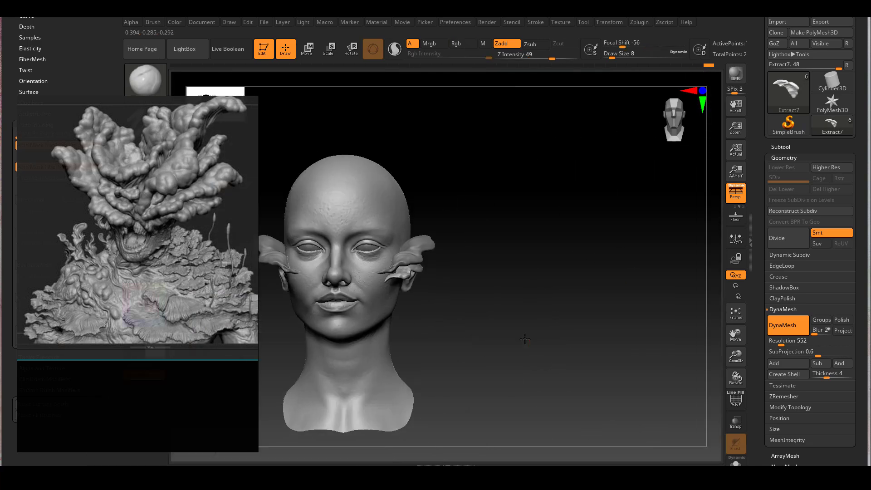
left_click(780, 146)
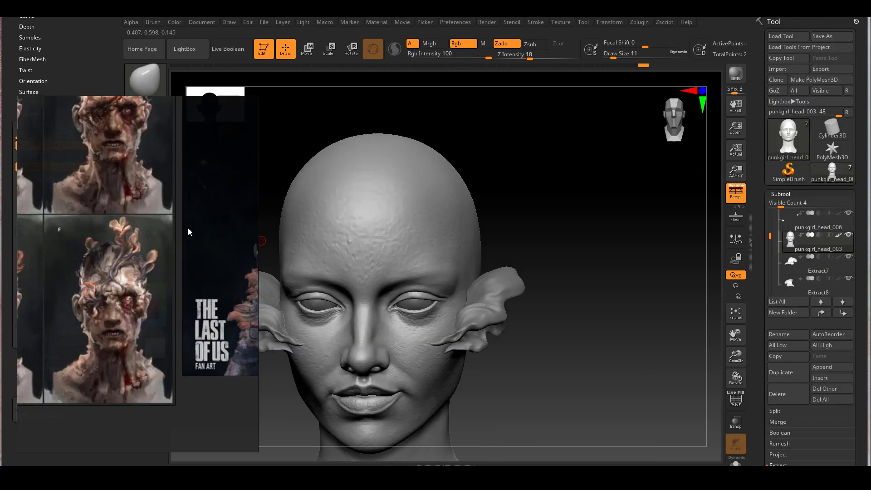
Examine the fungal head concept sheet in the reference board, focusing on the growths rising from the scalp.
scroll(188, 232, "down", 4)
middle_click_drag(77, 185, 170, 252)
middle_click_drag(199, 285, 172, 280)
scroll(91, 220, "up", 5)
middle_click_drag(91, 219, 117, 281)
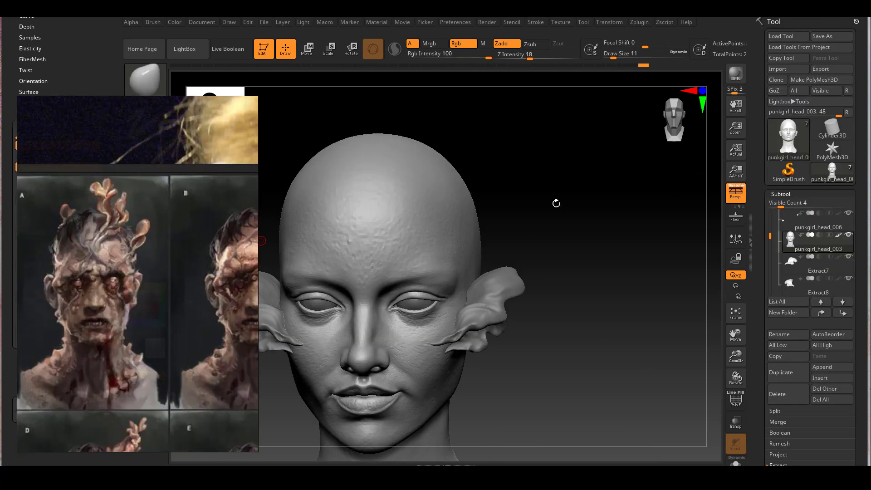
Paint a winding mask line from the crown down the forehead toward the brow with draw size 11.
left_click_drag(544, 166, 561, 163)
right_click_drag(415, 181, 414, 171)
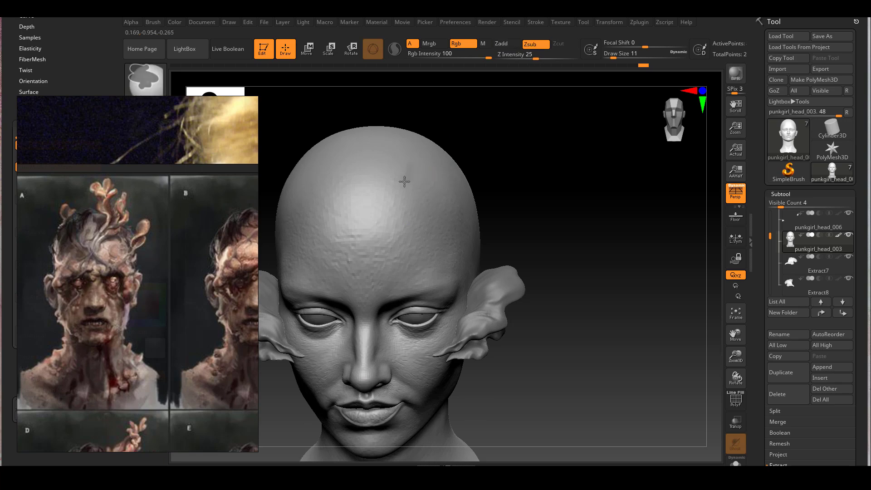
left_click_drag(401, 270, 429, 288, "ctrl")
left_click_drag(521, 158, 517, 227)
left_click_drag(404, 177, 398, 216, "ctrl")
left_click_drag(540, 253, 537, 218)
left_click_drag(390, 227, 368, 286, "ctrl")
mouse_move(551, 276)
left_mouse_down()
mouse_move(556, 259)
mouse_move(549, 286)
left_mouse_up()
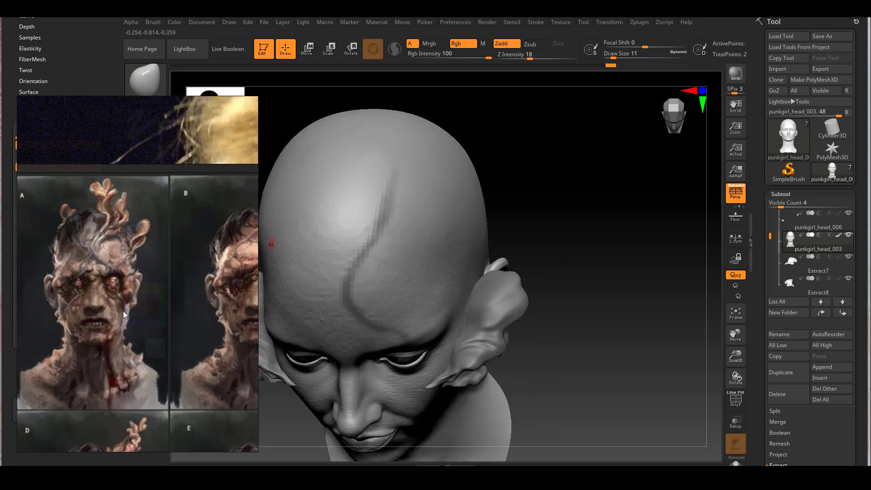
Return the reference board to the grey fungal creature sculpt.
scroll(164, 285, "down", 5)
middle_click_drag(97, 288, 156, 311)
scroll(136, 310, "up", 4)
Extend and thicken the S-shaped forehead mask down to the brow with draw size 6.
left_click_drag(561, 151, 554, 155)
left_click_drag(401, 175, 392, 215, "ctrl")
mouse_move(565, 236)
left_mouse_down()
mouse_move(575, 200)
mouse_move(577, 236)
left_mouse_up()
left_click_drag(419, 254, 430, 291, "ctrl")
mouse_move(581, 215)
left_mouse_down()
mouse_move(583, 188)
mouse_move(569, 195)
left_mouse_up()
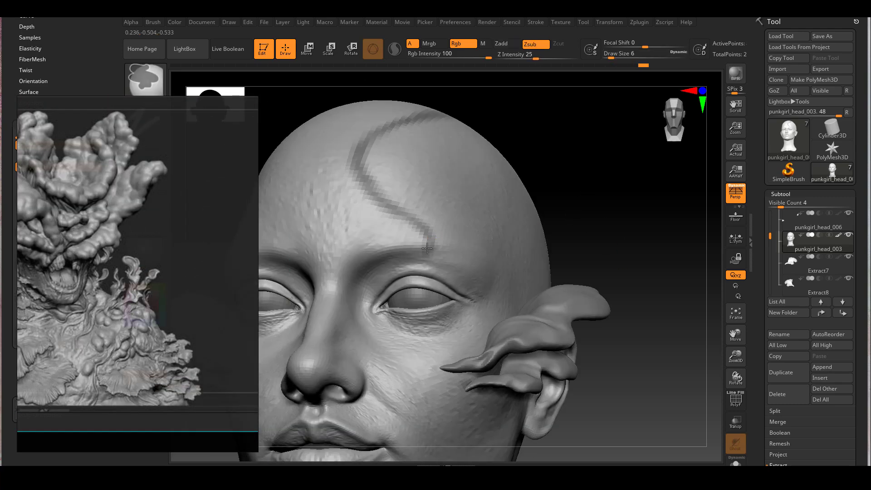
left_click_drag(430, 243, 427, 252, "ctrl")
left_click_drag(562, 182, 560, 218)
left_click_drag(390, 193, 362, 218, "ctrl")
Extract the masked forehead strip, redo the extraction with a reduced thickness, and accept it as a new subtool.
mouse_move(576, 226)
left_mouse_down()
mouse_move(586, 200)
mouse_move(641, 160)
left_mouse_up()
left_click_drag(760, 376, 760, 263)
left_click(793, 369)
left_click_drag(620, 237, 601, 207)
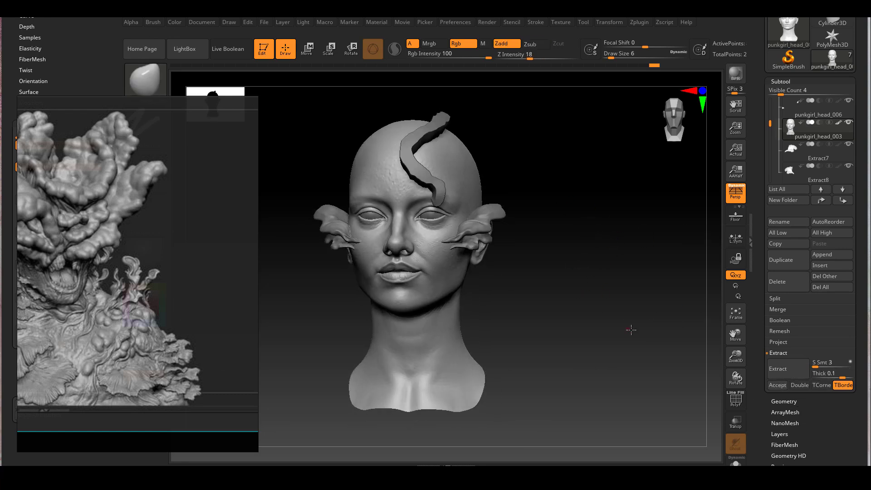
left_click_drag(627, 320, 613, 318)
left_click(830, 372)
left_click(793, 372)
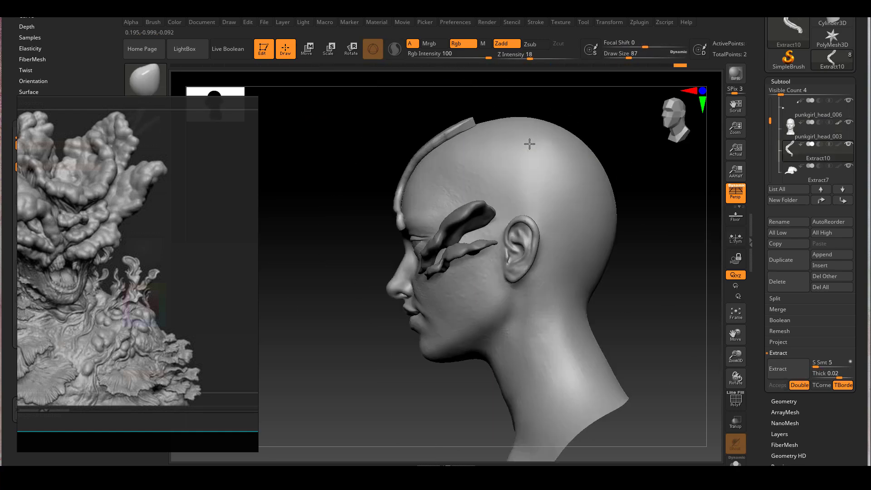
DynaMesh the extracted forehead strip and soften its form.
left_click_drag(603, 290, 624, 241)
mouse_move(766, 423)
left_mouse_down()
mouse_move(764, 263)
mouse_move(783, 237)
left_mouse_up()
left_click(784, 241)
left_click(788, 221)
left_click_drag(635, 148, 564, 146)
key("space")
left_click_drag(467, 142, 482, 142)
left_click(781, 43)
Pull the strip's upper end above the skull with the Move brush into a tall tendril with a leaf-like tip.
key("b")
key("m")
key("v")
key("space")
mouse_move(449, 171)
left_mouse_down()
mouse_move(458, 171)
mouse_move(454, 117)
mouse_move(562, 125)
left_mouse_up()
left_click_drag(576, 177, 560, 179)
mouse_move(621, 188)
left_mouse_down()
mouse_move(581, 192)
mouse_move(612, 199)
left_mouse_up()
mouse_move(549, 209)
left_mouse_down()
mouse_move(478, 162)
mouse_move(467, 142)
mouse_move(452, 144)
left_mouse_up()
mouse_move(505, 138)
left_mouse_down()
mouse_move(551, 229)
mouse_move(451, 189)
mouse_move(459, 175)
mouse_move(469, 196)
mouse_move(439, 175)
mouse_move(467, 214)
mouse_move(504, 160)
mouse_move(571, 198)
left_mouse_up()
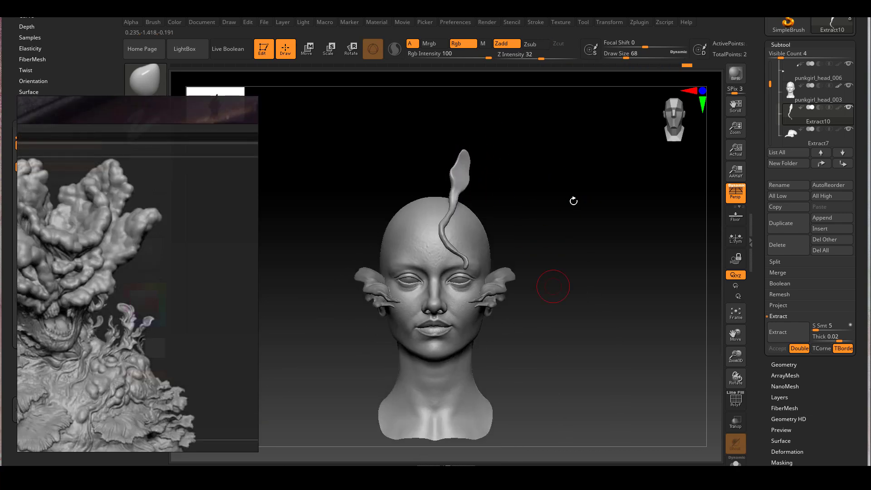
Adjust the tendril's curve over the forehead with the Move brush at draw size 83.
key("space")
mouse_move(359, 211)
left_mouse_down("alt")
mouse_move(482, 160)
mouse_move(453, 191)
left_mouse_up("alt")
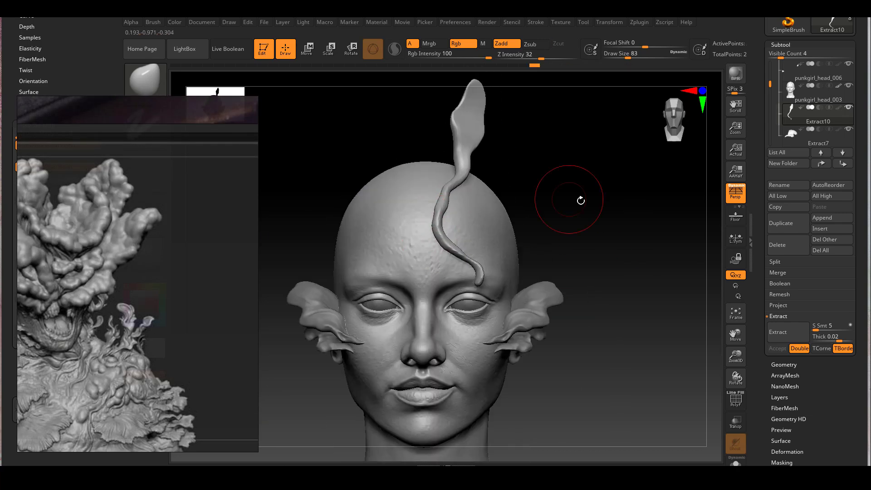
left_click_drag(436, 241, 446, 241)
mouse_move(585, 200)
left_mouse_down()
mouse_move(539, 208)
mouse_move(608, 213)
left_mouse_up()
Build up and smooth the tendril's lower tip above the brow with the ClayBuildup and Standard brushes.
key("b")
key("c")
key("b")
left_click_drag(485, 271, 489, 286)
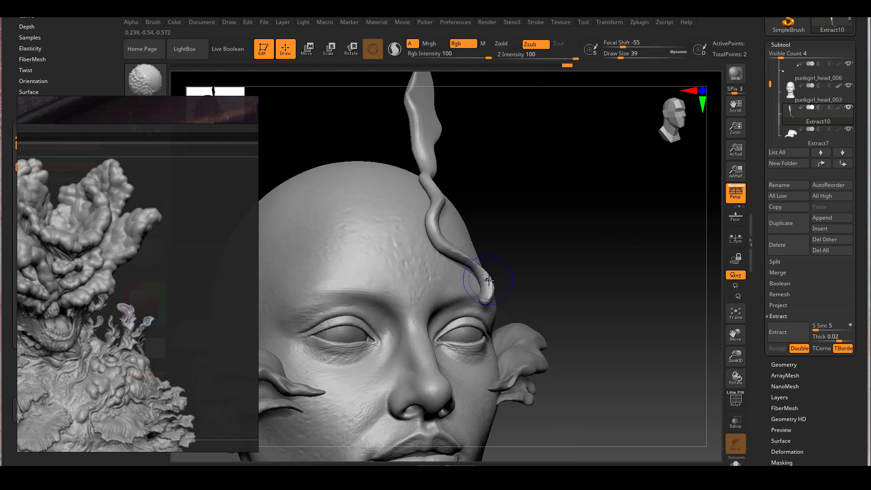
key("b")
key("s")
key("t")
left_click_drag(566, 255, 531, 262)
left_click_drag(485, 306, 486, 306)
Hook the tendril's lower tip above the brow and adjust its forehead bend with the Move brush at draw size 22.
mouse_move(535, 290)
right_mouse_down()
mouse_move(495, 336)
mouse_move(494, 218)
mouse_move(499, 327)
mouse_move(486, 277)
right_mouse_up()
key("space")
left_click_drag(493, 255, 489, 255)
mouse_move(535, 290)
right_mouse_down()
mouse_move(558, 254)
mouse_move(639, 235)
mouse_move(607, 290)
right_mouse_up()
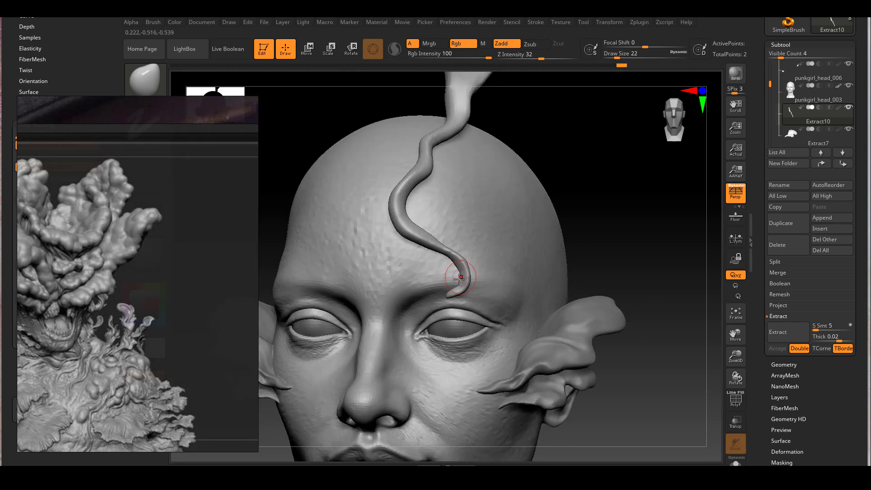
right_click_drag(467, 267, 431, 272)
left_click_drag(480, 278, 471, 286)
right_click_drag(471, 286, 512, 285)
left_click_drag(408, 200, 403, 209)
mouse_move(408, 181)
right_mouse_down()
mouse_move(406, 219)
mouse_move(418, 195)
mouse_move(467, 207)
right_mouse_up()
key("b")
key("m")
key("v")
left_click_drag(408, 197, 410, 184)
mouse_move(436, 199)
right_mouse_down()
mouse_move(488, 188)
mouse_move(417, 213)
mouse_move(458, 200)
mouse_move(376, 318)
right_mouse_up()
Undo the last few tendril strokes and redo one of them.
key("b")
key("m")
key("v")
key("ctrl+z")
key("ctrl+z")
key("ctrl+z")
key("ctrl+z")
key("ctrl+z")
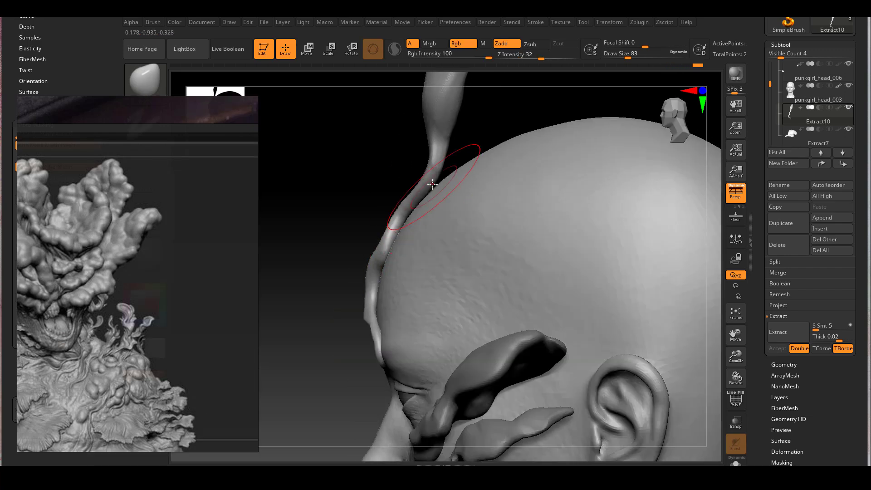
key("ctrl+shift+z")
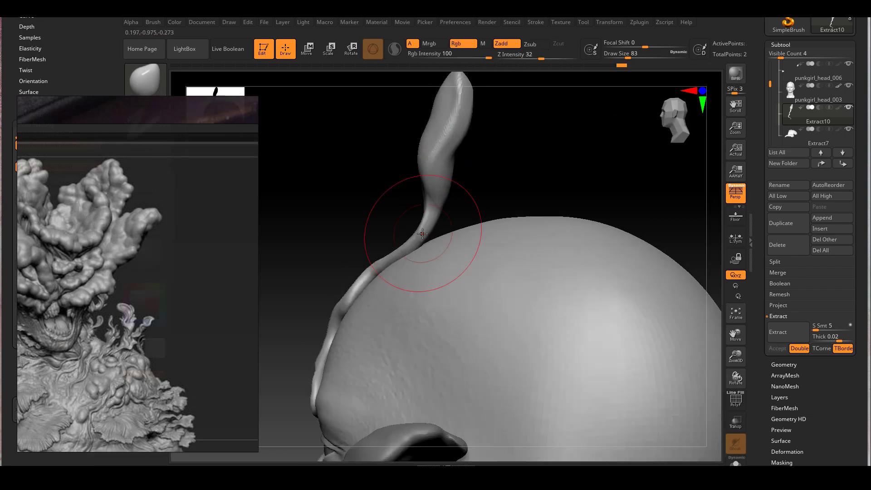
Reposition the tendril where it leaves the top of the skull with the Move brush at draw size 83.
mouse_move(549, 329)
left_mouse_down()
mouse_move(597, 237)
mouse_move(568, 287)
mouse_move(578, 204)
mouse_move(571, 263)
left_mouse_up()
mouse_move(390, 229)
left_mouse_down()
mouse_move(423, 225)
mouse_move(453, 262)
mouse_move(463, 323)
mouse_move(509, 301)
mouse_move(447, 272)
mouse_move(550, 210)
mouse_move(431, 297)
mouse_move(449, 286)
mouse_move(431, 327)
mouse_move(437, 292)
mouse_move(430, 338)
left_mouse_up()
mouse_move(588, 230)
left_mouse_down()
mouse_move(569, 253)
mouse_move(503, 254)
mouse_move(499, 188)
mouse_move(465, 167)
mouse_move(433, 167)
mouse_move(458, 171)
mouse_move(498, 208)
left_mouse_up()
key("b")
key("m")
key("v")
Frame the whole model and save the project.
key("f")
mouse_move(589, 294)
right_mouse_down("ctrl")
mouse_move(575, 365)
mouse_move(608, 368)
right_mouse_up("ctrl")
key("ctrl+s")
key("Return")
key("Return")
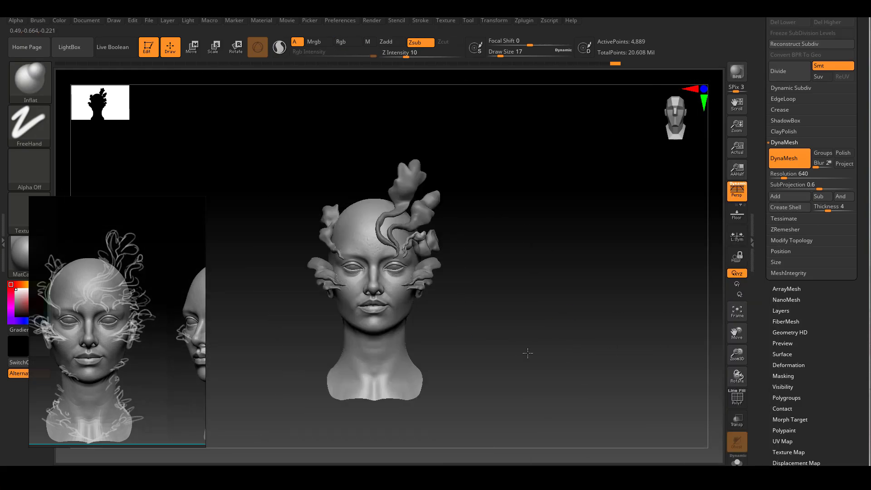
Select the upper forehead tendril, Extract10, and adjust its curve with the Move brush at draw size 37.
left_click_drag(565, 410, 571, 411)
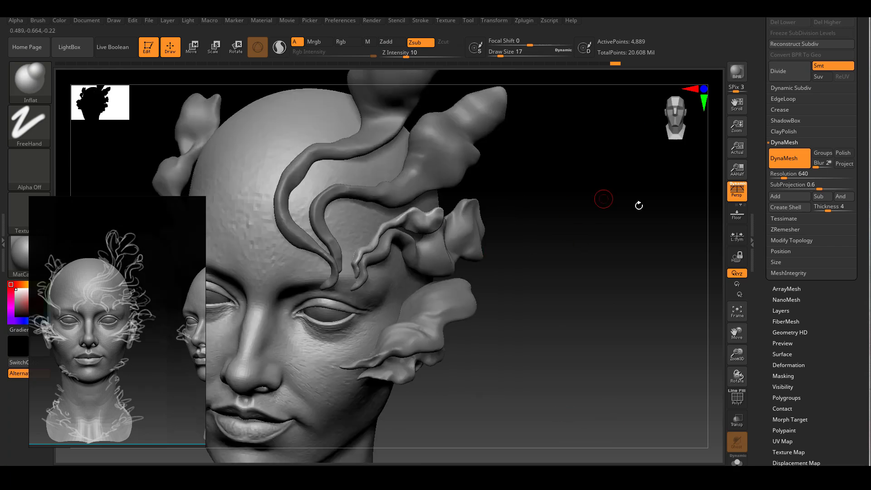
scroll(795, 195, "up", 10)
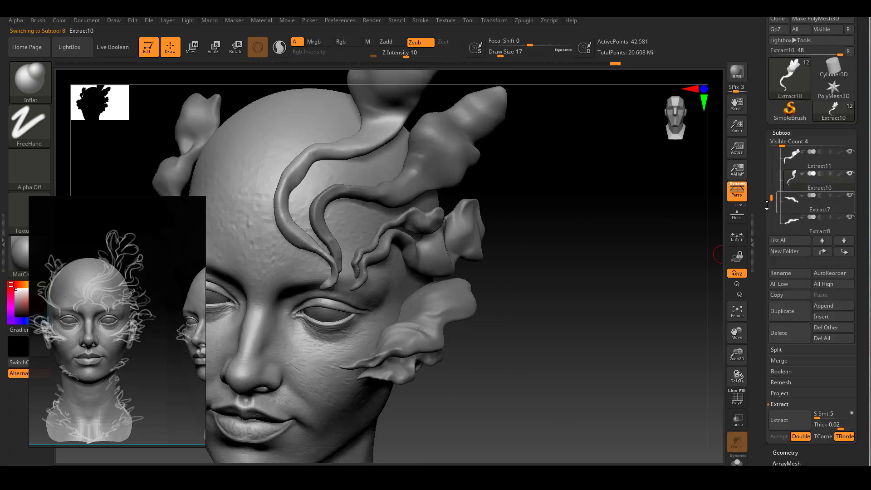
key("space")
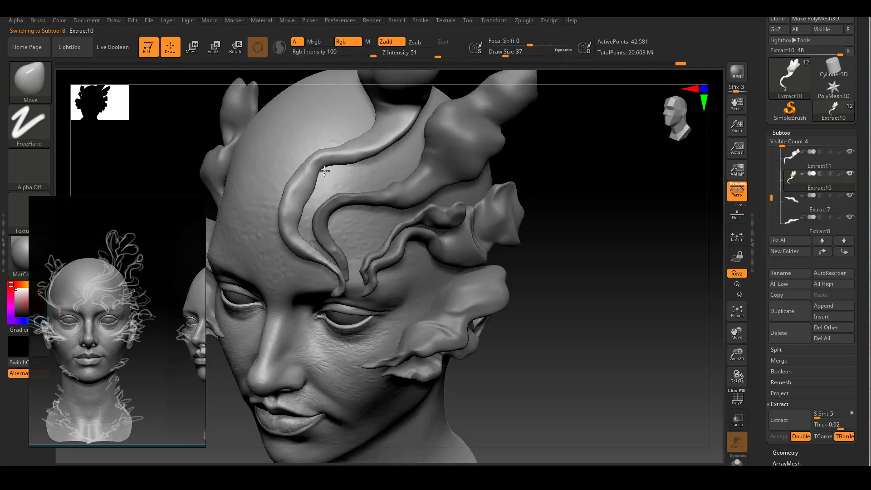
key("space")
left_click_drag(614, 247, 614, 290, "alt")
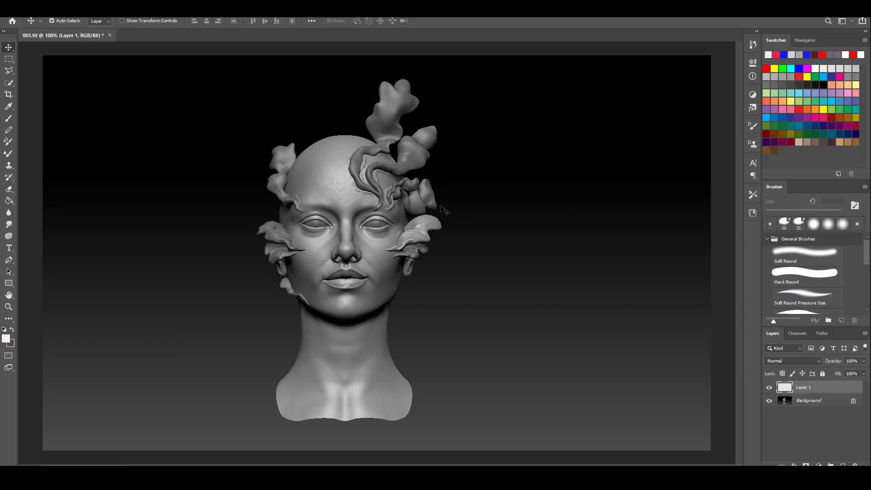
Switch to Photoshop and paint straight 8 px guide lines around the growths above and beside the head on Layer 1.
key("b")
left_click(466, 147, "shift")
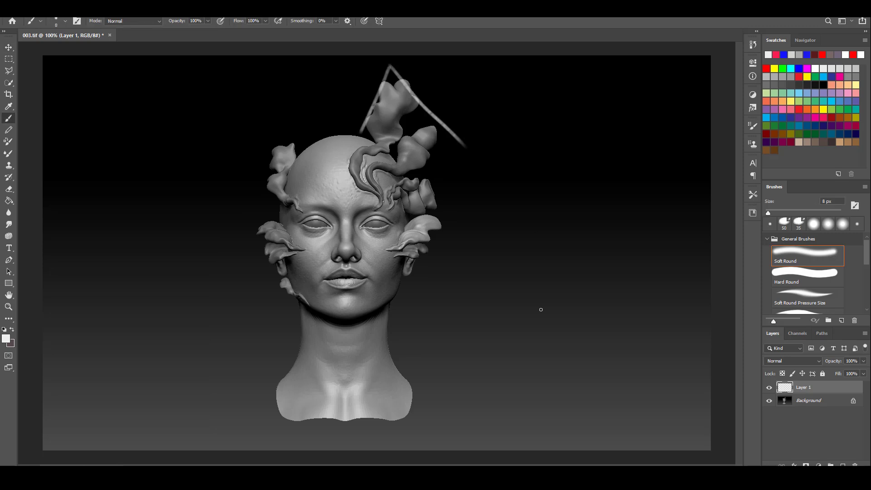
left_click(450, 128)
left_click(438, 243, "shift")
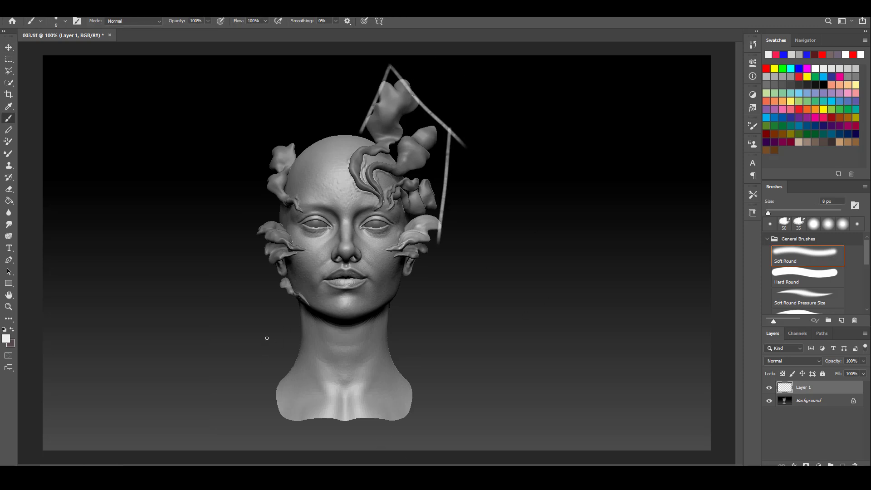
Paint straight guide lines from beside the neck and shoulder down to the centre of the collarbone.
left_click(234, 333)
left_click(353, 400, "shift")
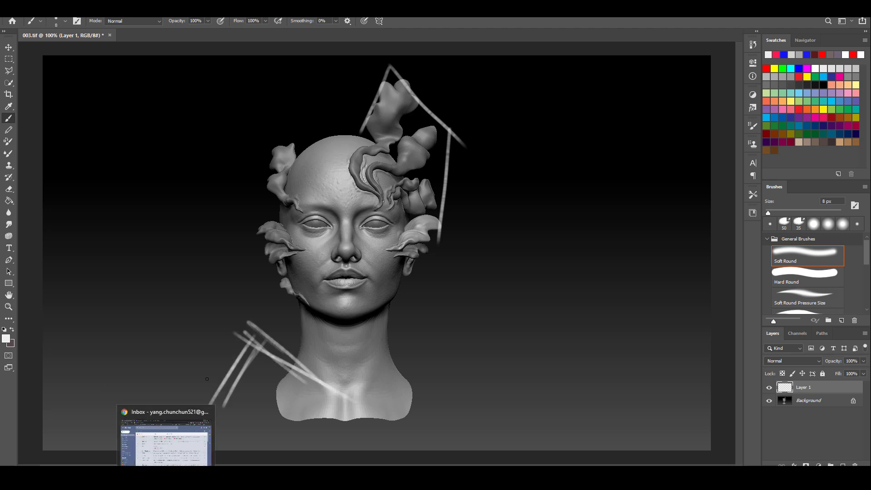
left_click(175, 375)
left_click(346, 418, "shift")
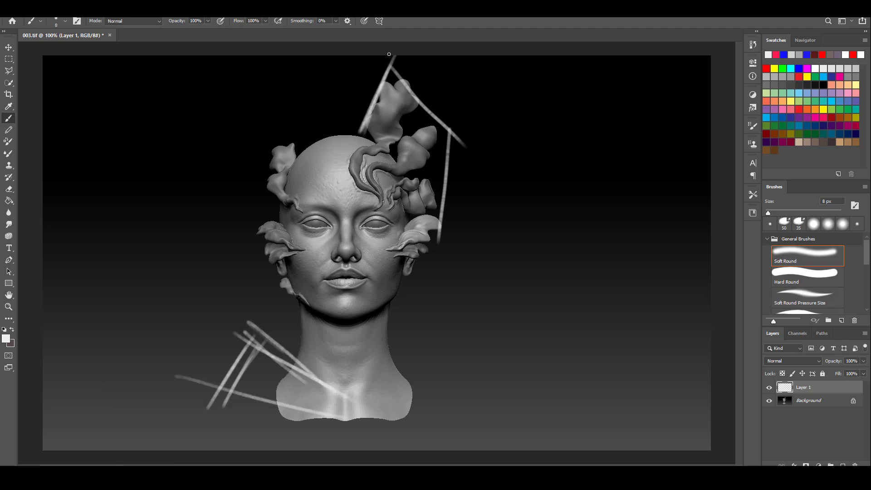
Paint a second set of straight guide lines from above the head growths down past the cheek.
left_click(396, 57)
left_click(474, 180, "shift")
left_click(455, 129)
left_click(420, 284, "shift")
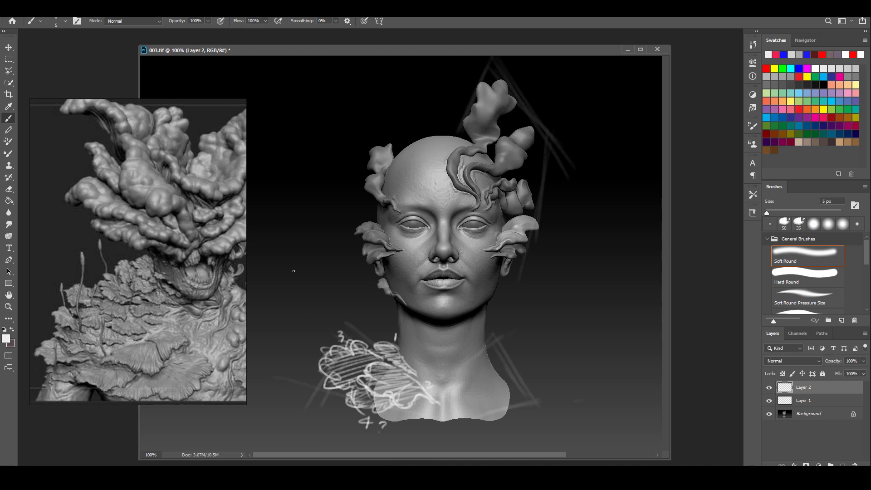
Return to ZBrush and select the punkgirl_head_003 subtool.
key("ctrl+minus")
key("c")
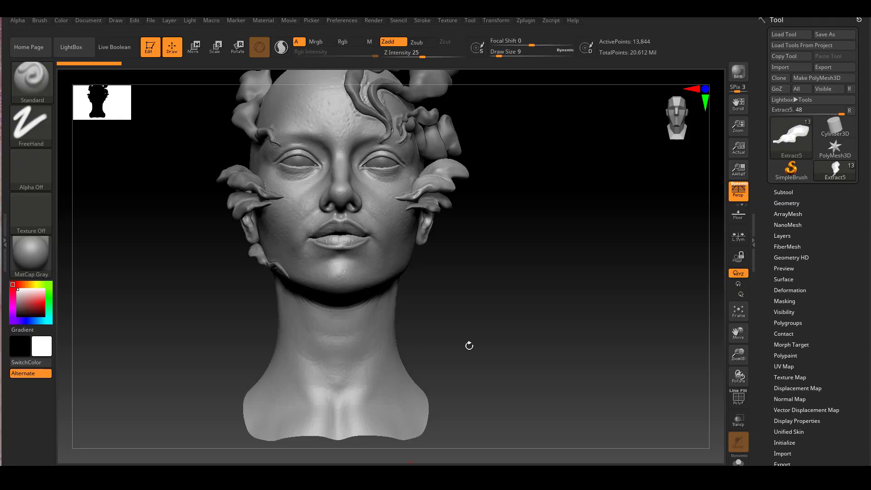
right_click_drag(468, 344, 424, 331)
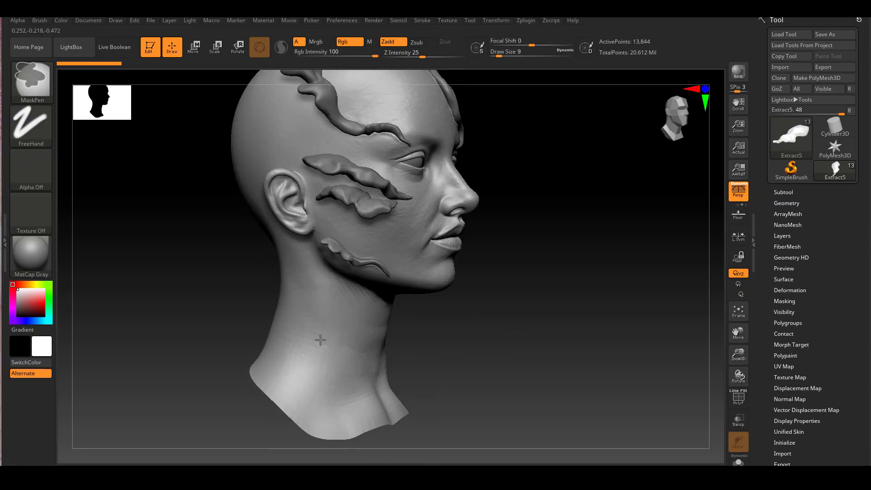
right_click_drag(459, 363, 333, 354)
left_click(783, 192)
left_click_drag(772, 243, 772, 224)
left_click(812, 241)
Mask a thin strip running diagonally from the side of the neck down to the base of the throat.
mouse_move(458, 317)
right_mouse_down()
mouse_move(539, 311)
mouse_move(383, 319)
mouse_move(311, 334)
right_mouse_up()
right_click_drag(449, 352, 482, 351)
left_click_drag(482, 351, 528, 352)
left_click_drag(333, 348, 356, 366, "shift")
mouse_move(454, 355)
left_mouse_down()
mouse_move(467, 354)
mouse_move(362, 353)
mouse_move(522, 345)
left_mouse_up()
left_click_drag(317, 338, 347, 365, "shift")
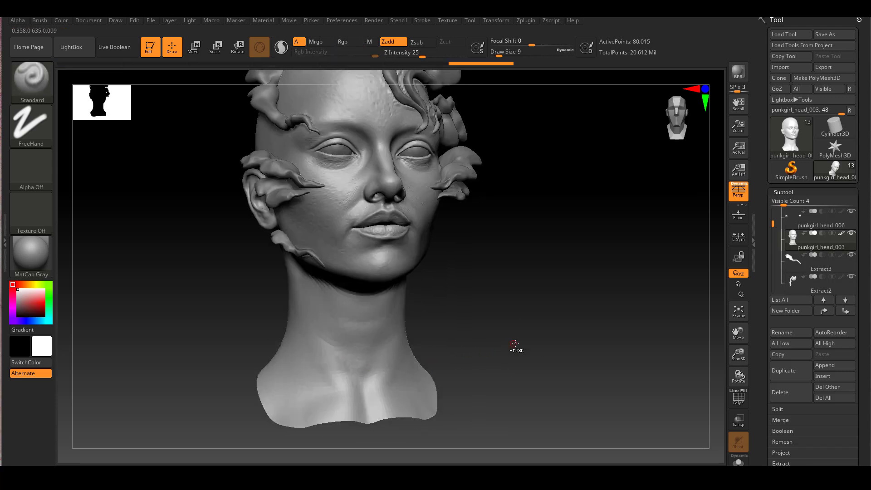
mouse_move(514, 331)
left_mouse_down()
mouse_move(301, 346)
mouse_move(331, 359)
mouse_move(352, 356)
left_mouse_up()
mouse_move(352, 356)
right_mouse_down()
mouse_move(291, 300)
mouse_move(357, 368)
right_mouse_up()
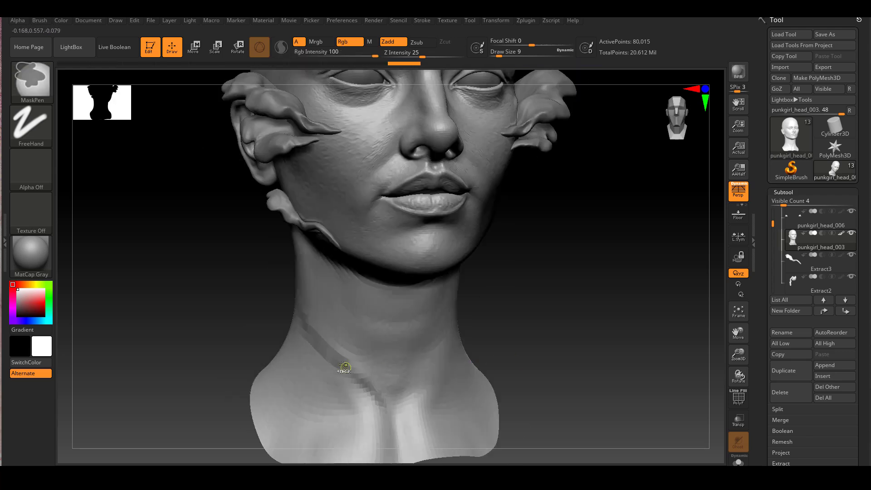
mouse_move(385, 408)
right_mouse_down()
mouse_move(272, 287)
mouse_move(381, 334)
mouse_move(399, 317)
right_mouse_up()
Extract the masked neck strip as a subtool with thickness 0.02 and DynaMesh it at resolution 664.
left_click(780, 463)
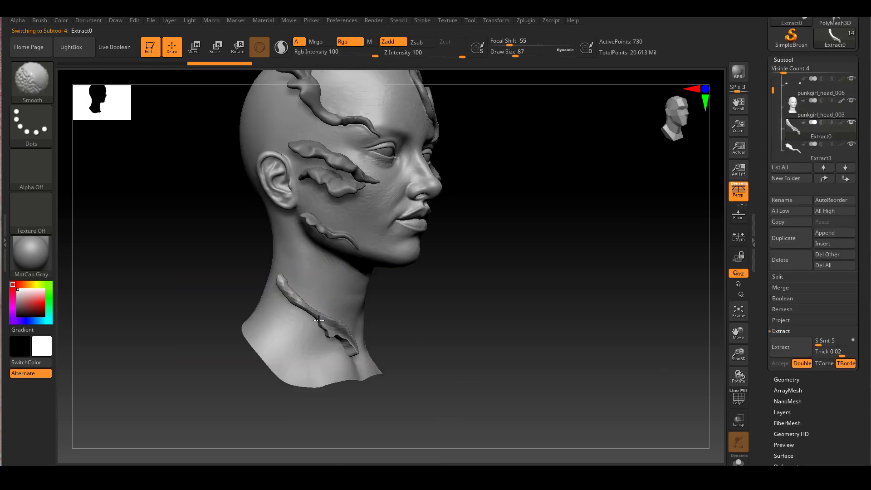
right_click_drag(503, 311, 532, 337)
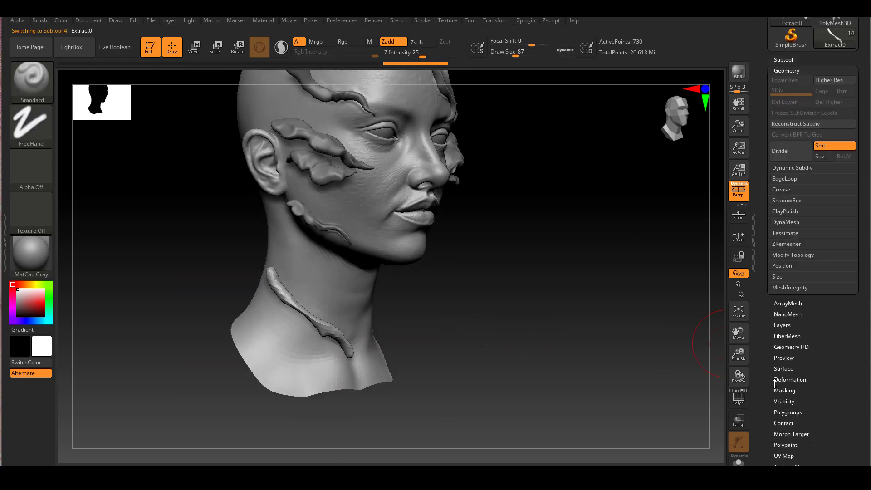
left_click(785, 222)
left_click(785, 254)
left_click(788, 238)
right_click_drag(469, 318, 520, 342, "ctrl")
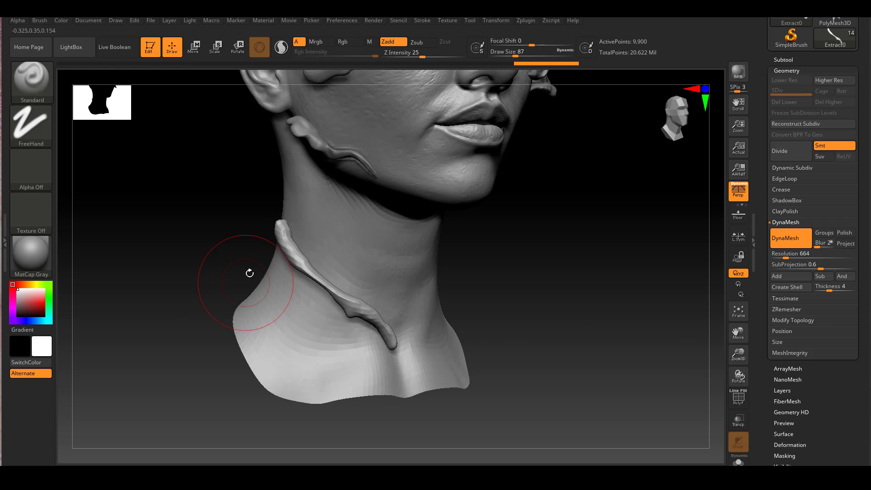
Pull the neck strip's upper end outward from the neck with the SnakeHook brush at draw size 54.
key("b")
key("m")
key("v")
key("b")
key("s")
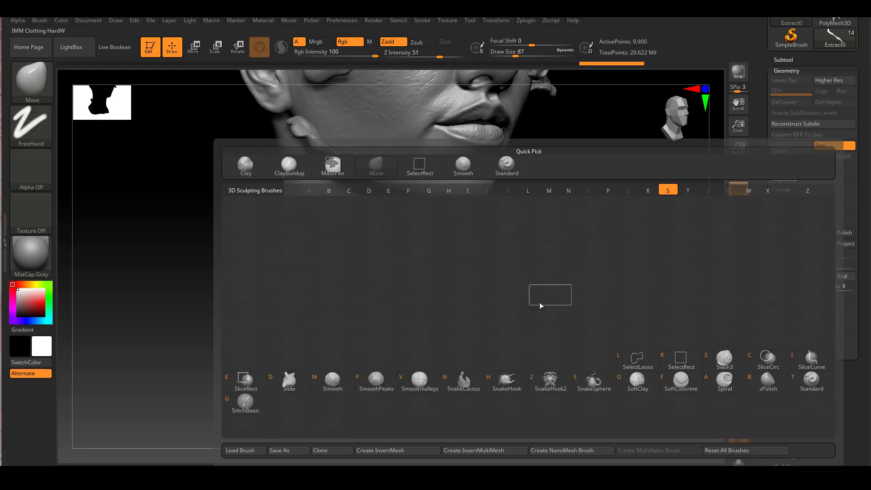
key("h")
key("space")
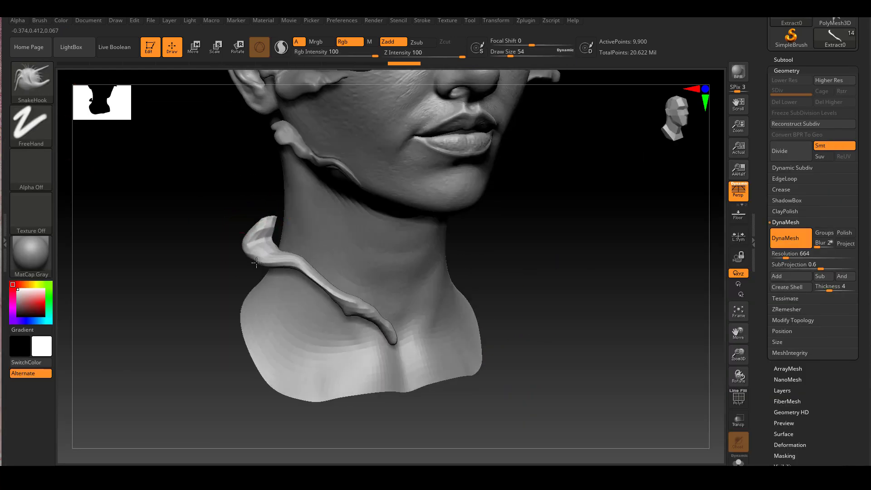
Spread the neck strip's upper part into a wavy fan with the SnakeHook brush at draw size 44.
key("bracketleft")
right_click_drag(296, 251, 279, 270)
left_click_drag(286, 291, 290, 288)
right_click_drag(359, 304, 340, 307)
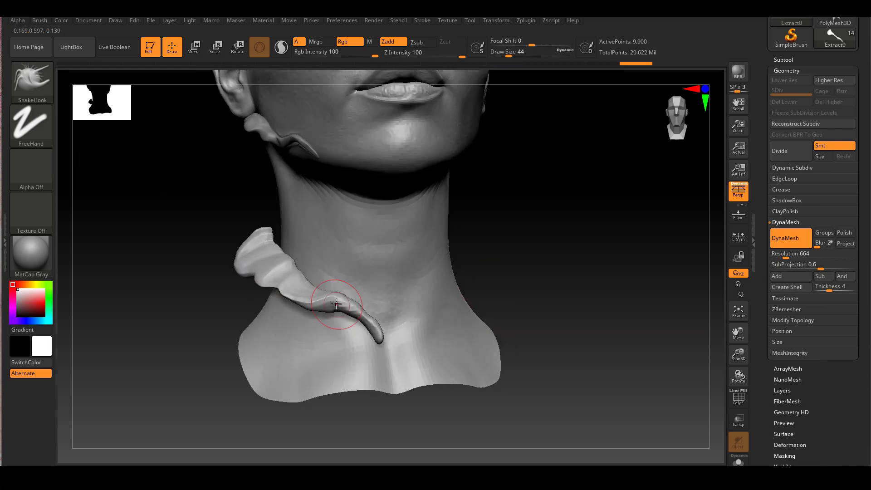
left_click_drag(340, 307, 344, 313)
right_click_drag(399, 346, 365, 354)
Fit the growth's lower tip and side profile to the neck with the Move brush at draw sizes 56 and 77.
key("b")
key("m")
key("v")
right_click_drag(298, 399, 309, 371, "ctrl")
key("space")
left_click_drag(350, 313, 354, 313)
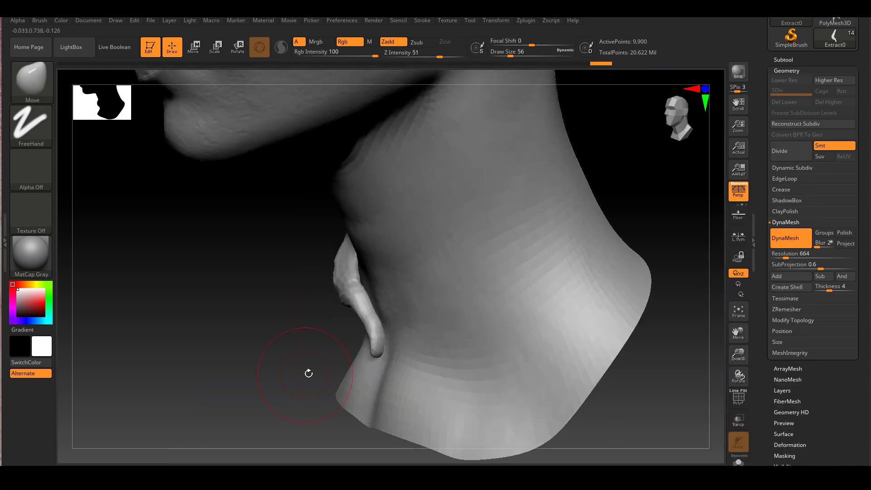
right_click_drag(372, 355, 422, 349)
mouse_move(336, 258)
right_mouse_down()
mouse_move(317, 278)
mouse_move(290, 249)
mouse_move(303, 270)
mouse_move(182, 326)
mouse_move(264, 270)
right_mouse_up()
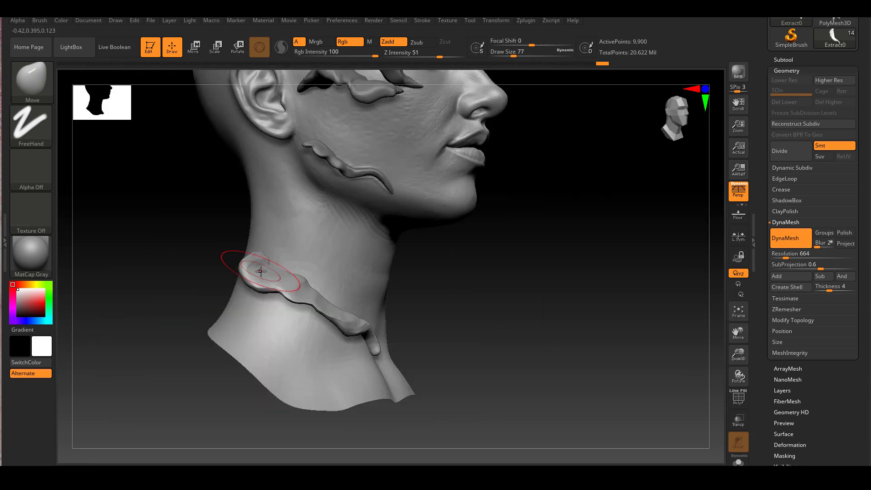
mouse_move(308, 290)
right_mouse_down()
mouse_move(521, 361)
mouse_move(581, 355)
mouse_move(260, 286)
mouse_move(178, 304)
mouse_move(429, 303)
mouse_move(328, 349)
mouse_move(127, 363)
mouse_move(200, 284)
right_mouse_up()
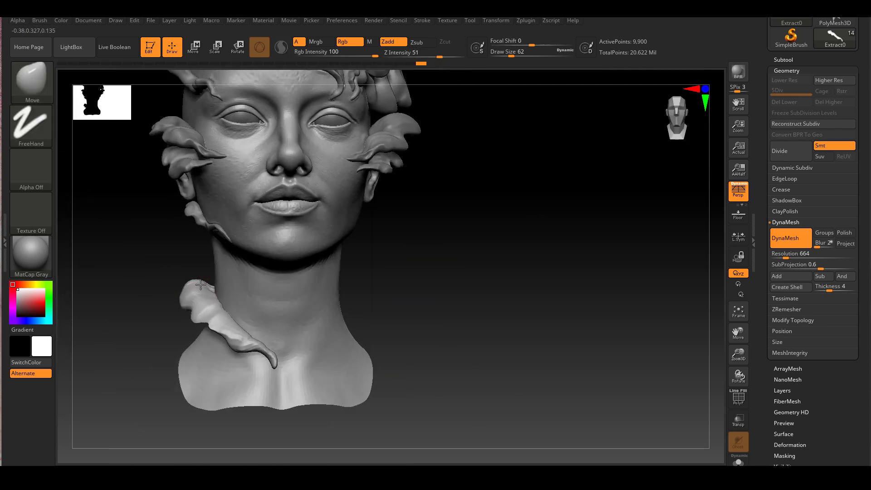
Refine the growth's outer tip and lower edge with the Move brush, reducing the draw size to 33.
left_click_drag(179, 299, 184, 295)
mouse_move(183, 294)
right_mouse_down("ctrl")
mouse_move(159, 337)
mouse_move(170, 313)
right_mouse_up("ctrl")
key("space")
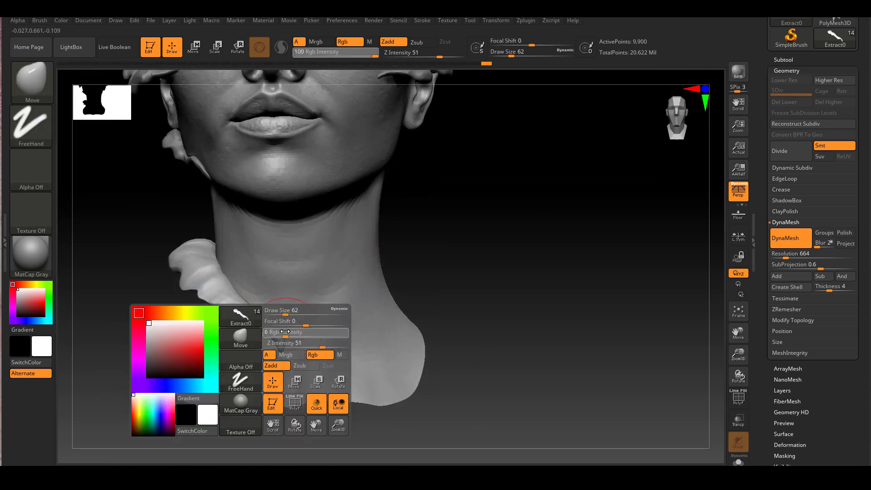
left_click(281, 321)
left_click(283, 334)
key("space")
left_click(232, 316)
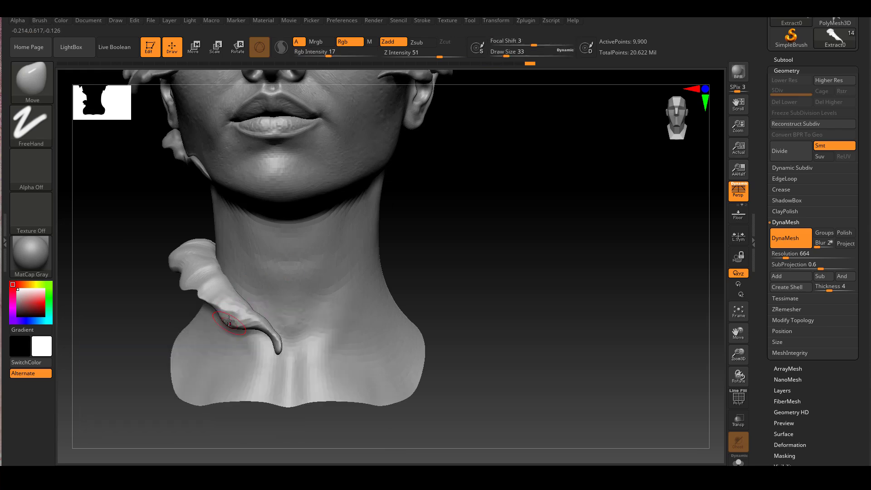
mouse_move(249, 330)
right_mouse_down()
mouse_move(265, 378)
mouse_move(361, 369)
right_mouse_up()
Thicken the neck growth with the Inflat brush at draw size 33 and Z intensity 10.
key("b")
key("i")
key("n")
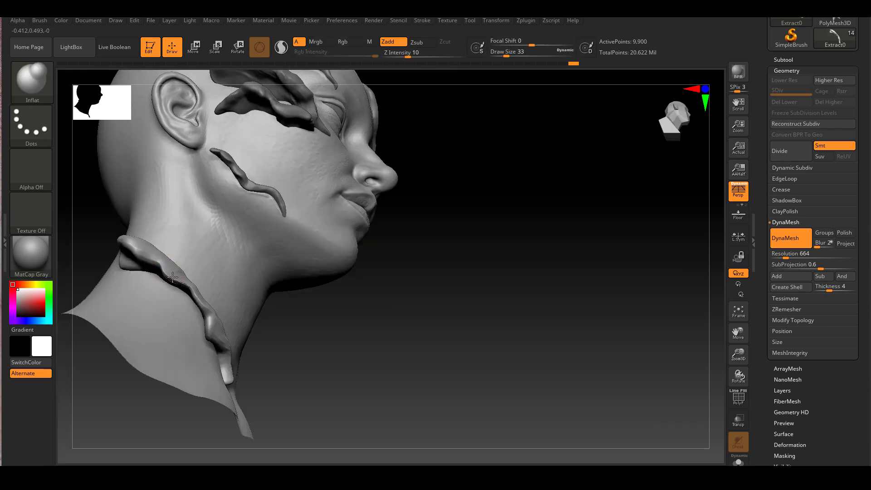
left_click_drag(170, 259, 191, 292, "alt")
mouse_move(358, 340)
right_mouse_down()
mouse_move(404, 369)
mouse_move(354, 340)
right_mouse_up()
mouse_move(353, 340)
right_mouse_down("alt")
mouse_move(453, 340)
mouse_move(227, 382)
mouse_move(282, 276)
right_mouse_up("alt")
Shape the folds along the neck growth with the Move brush at draw sizes 46 and 25.
key("b")
key("m")
key("v")
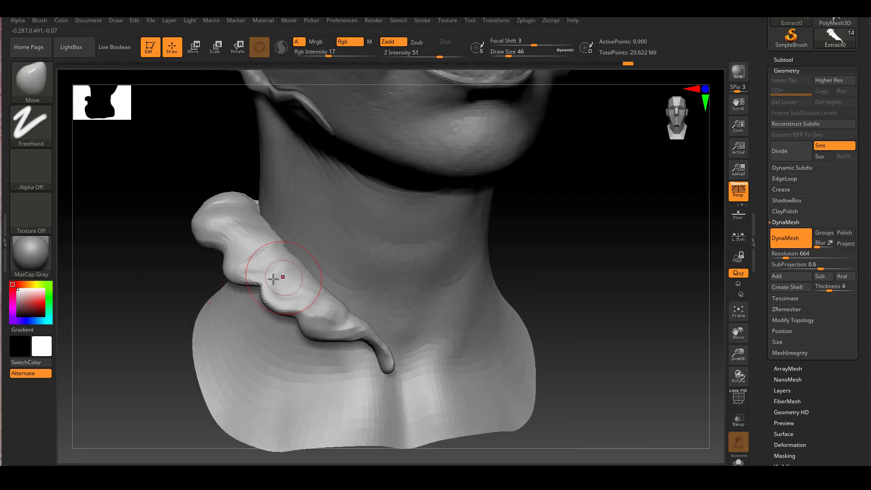
right_click_drag(313, 326, 395, 298)
key("ctrl")
key("space")
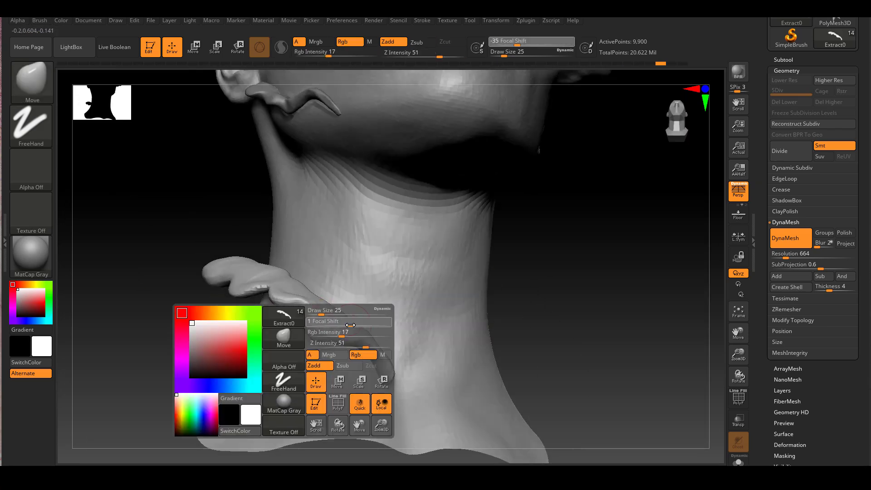
mouse_move(340, 317)
right_mouse_down()
mouse_move(402, 351)
mouse_move(494, 368)
mouse_move(229, 249)
mouse_move(317, 315)
mouse_move(573, 285)
mouse_move(635, 254)
right_mouse_up()
Select another of the layered neck growths and adjust its shape.
left_click(266, 342, "alt")
left_click_drag(267, 333, 266, 343)
right_click_drag(266, 343, 284, 313)
key("space")
left_click_drag(284, 313, 277, 313)
mouse_move(278, 313)
right_mouse_down()
mouse_move(303, 369)
mouse_move(260, 293)
mouse_move(247, 340)
mouse_move(255, 329)
mouse_move(305, 358)
mouse_move(237, 311)
mouse_move(563, 385)
mouse_move(549, 377)
right_mouse_up()
scroll(847, 169, "down", 3)
scroll(838, 181, "up", 2)
Select the upper neck growth and reshape its edge with the Move brush.
left_click(272, 324, "alt")
key("b")
key("m")
key("v")
mouse_move(276, 305)
right_mouse_down("ctrl")
mouse_move(235, 311)
mouse_move(412, 346)
mouse_move(204, 347)
mouse_move(156, 416)
mouse_move(468, 384)
right_mouse_up("ctrl")
key("space")
left_click_drag(244, 312, 249, 313)
Adjust the folds of the upper neck growth with the Move brush at varying sizes.
mouse_move(435, 387)
right_mouse_down()
mouse_move(414, 394)
mouse_move(363, 385)
right_mouse_up()
key("space")
left_click_drag(302, 344, 312, 344)
key("space")
mouse_move(270, 313)
left_mouse_down()
mouse_move(262, 313)
mouse_move(273, 348)
left_mouse_up()
key("space")
left_click_drag(303, 345, 311, 345)
Reshape the upper neck growth's back end at the side of the neck with the Move brush at draw size 68.
right_click_drag(358, 385, 402, 372)
left_click_drag(206, 328, 202, 324)
right_click_drag(401, 381, 360, 401)
key("space")
left_click_drag(215, 341, 223, 350)
key("space")
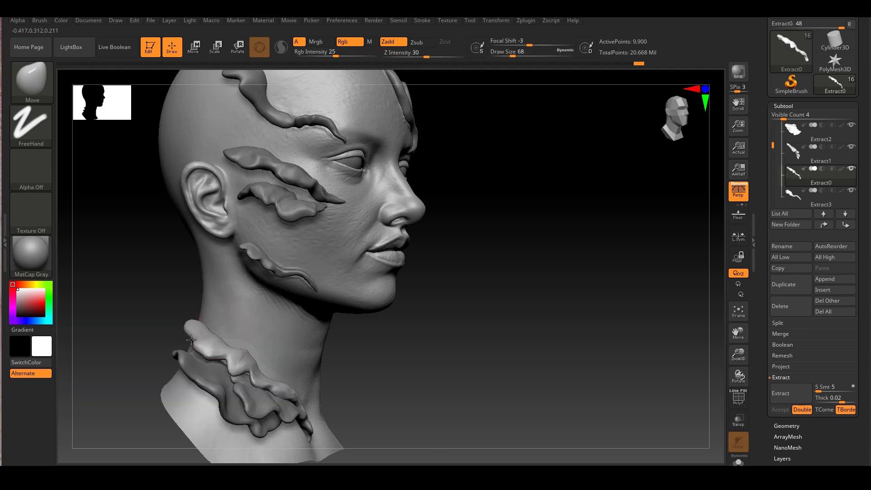
mouse_move(443, 415)
right_mouse_down("ctrl")
mouse_move(437, 386)
mouse_move(469, 393)
right_mouse_up("ctrl")
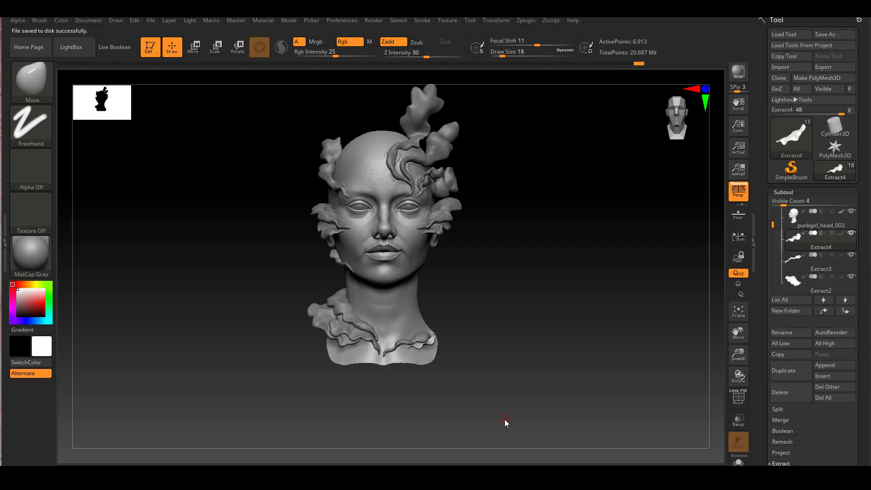
Select the head and extract a small patch above the collarbone growth as a new piece with thickness 0.02.
right_click_drag(510, 299, 481, 313)
mouse_move(480, 313)
right_mouse_down("ctrl")
mouse_move(548, 381)
mouse_move(540, 389)
right_mouse_up("ctrl")
left_click(458, 290, "alt")
right_click_drag(585, 363, 601, 417, "ctrl")
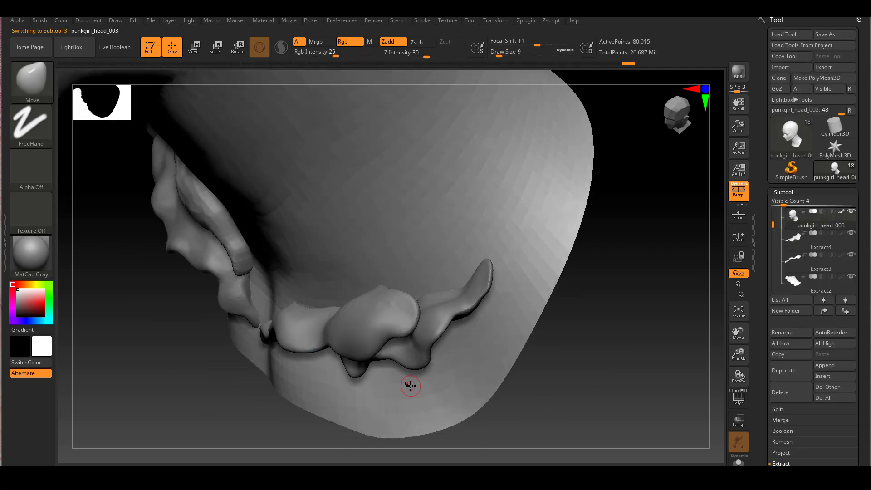
left_click_drag(737, 354, 756, 422)
left_click(779, 409)
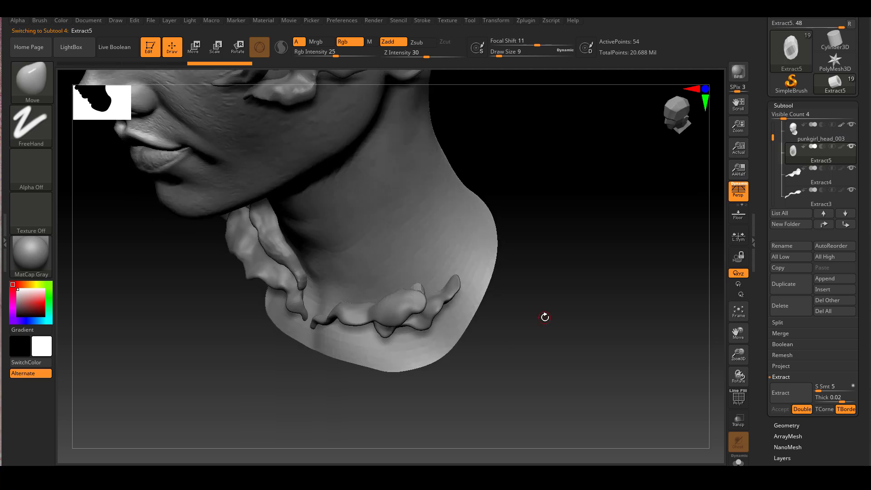
Shape the extracted collarbone patch with the Move brush at draw size 44 and switch to the SnakeHook brush.
left_click_drag(536, 275, 499, 282)
mouse_move(604, 359)
left_mouse_down()
mouse_move(422, 289)
mouse_move(608, 295)
mouse_move(515, 346)
mouse_move(602, 334)
left_mouse_up()
mouse_move(437, 253)
left_mouse_down()
mouse_move(515, 263)
mouse_move(604, 336)
mouse_move(475, 284)
mouse_move(535, 276)
mouse_move(512, 288)
mouse_move(539, 296)
left_mouse_up()
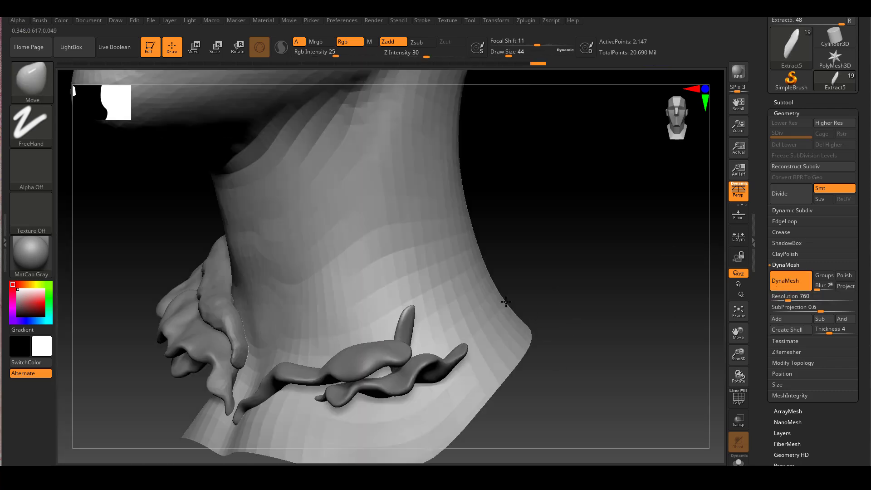
key("b")
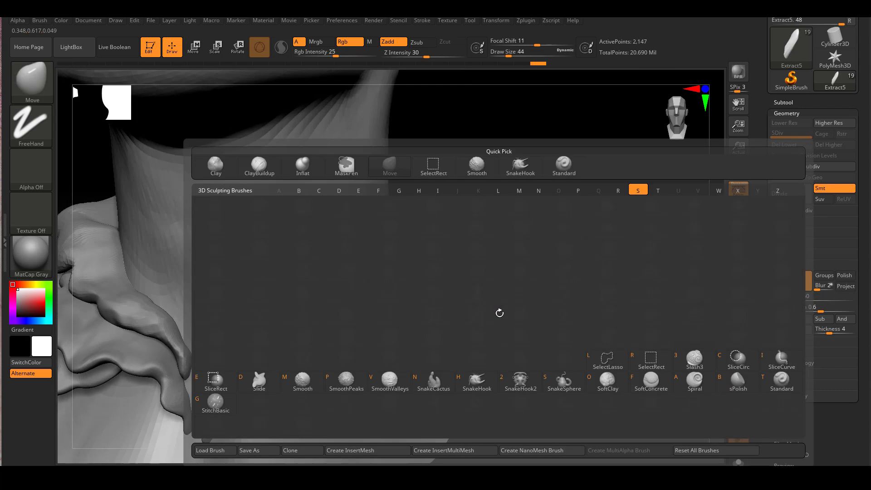
key("s")
key("h")
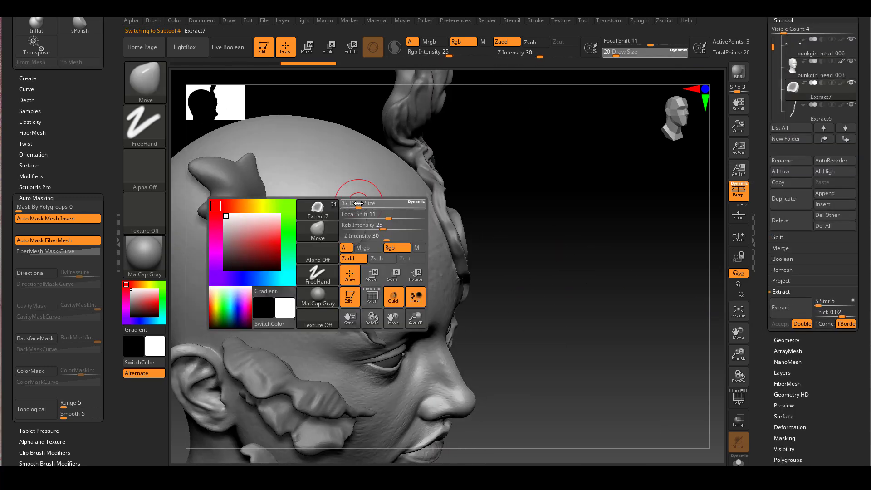
Carve a hollow into the small round piece on the forehead with ClayBuildup and isolate it for inspection.
left_click_drag(595, 215, 558, 211)
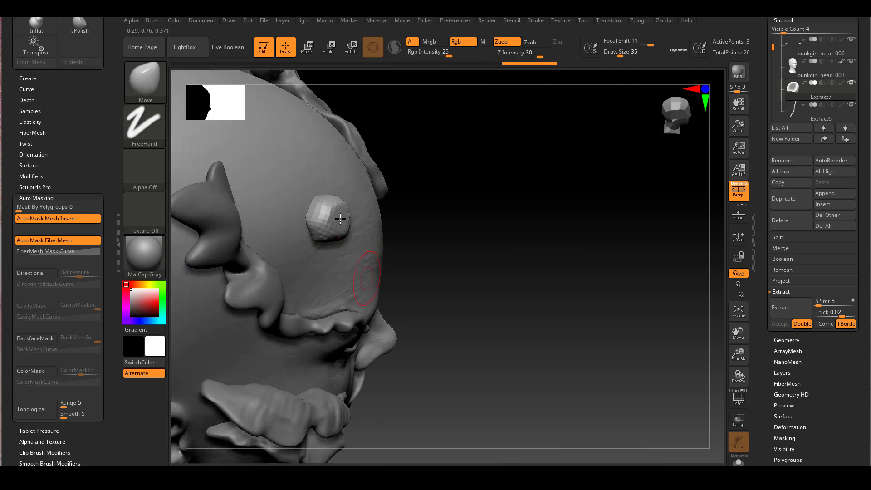
key("b")
key("c")
key("b")
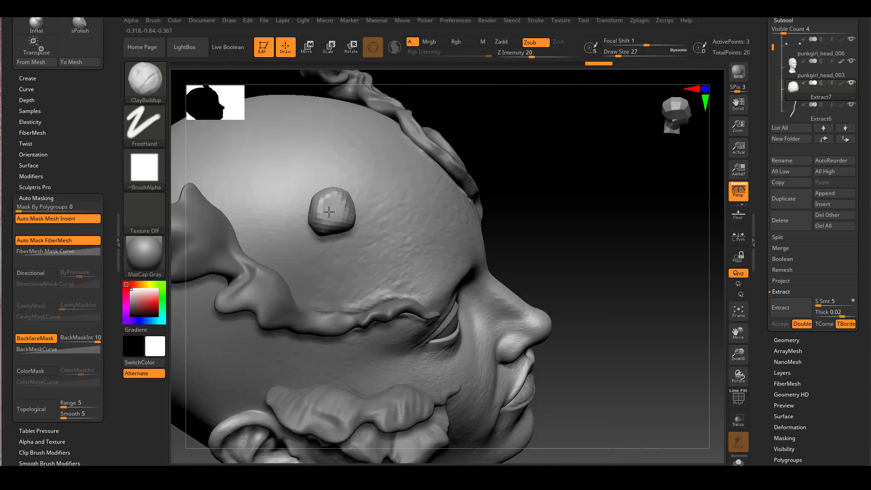
left_click_drag(328, 214, 528, 177)
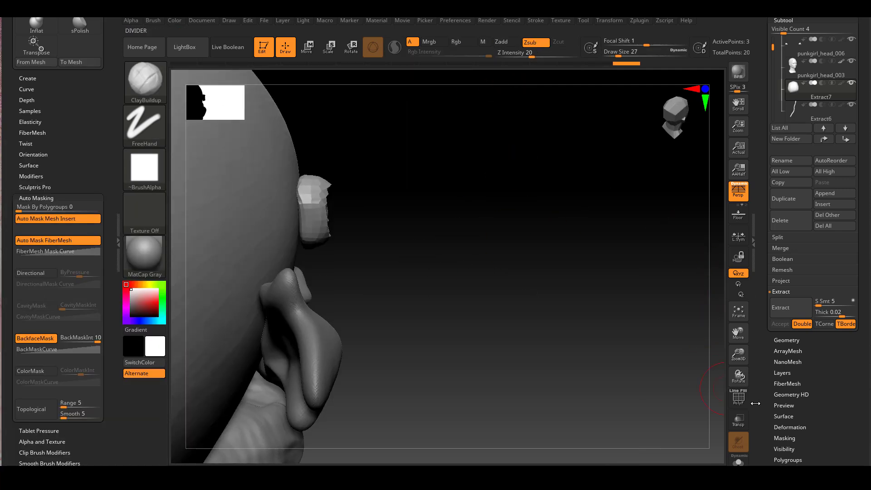
left_click(738, 461)
left_click_drag(544, 281, 431, 254)
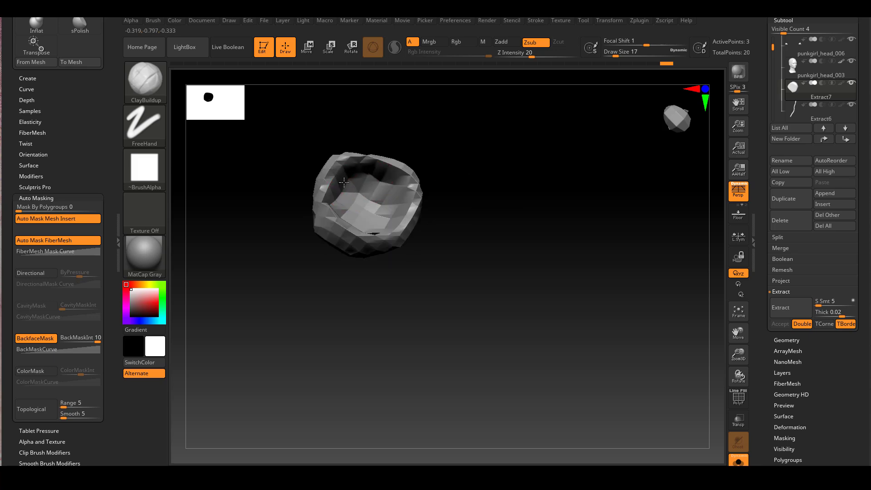
Reshape the rim of the hollowed forehead piece with the Move brush and show the other subtools again.
key("b")
key("m")
key("v")
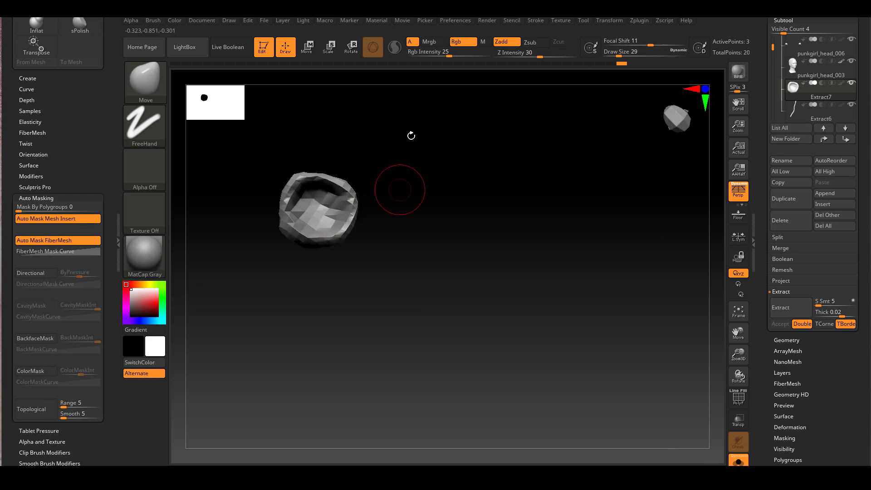
left_click(738, 460)
left_click_drag(799, 338, 799, 256)
left_click_drag(679, 285, 671, 345, "alt")
left_click_drag(254, 150, 290, 191)
left_click_drag(318, 136, 253, 145)
left_click_drag(455, 282, 463, 269)
Fit the cup-shaped piece to the curve of the forehead with the Move brush, working from several angles.
right_click_drag(462, 269, 399, 277)
left_click_drag(423, 213, 418, 208)
right_click_drag(419, 207, 356, 229)
left_click_drag(356, 229, 349, 239)
right_click_drag(349, 239, 365, 232)
left_click_drag(365, 233, 367, 237)
right_click_drag(367, 237, 311, 210)
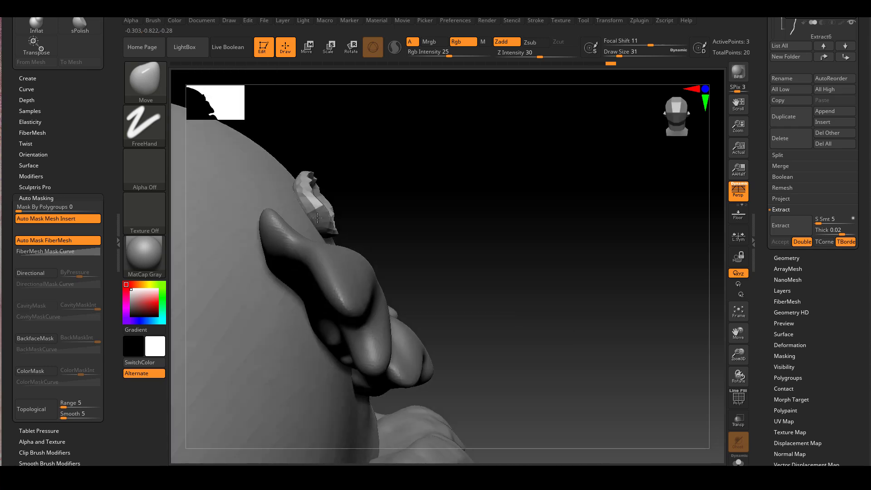
left_click_drag(311, 210, 304, 207)
right_click_drag(305, 207, 218, 248)
right_click_drag(605, 297, 620, 294)
right_click_drag(620, 295, 621, 241, "alt")
Duplicate the cup-shaped forehead piece and use the gizmo to place a smaller copy beside it.
left_click(785, 258)
left_click(783, 89)
left_click_drag(765, 265, 765, 366)
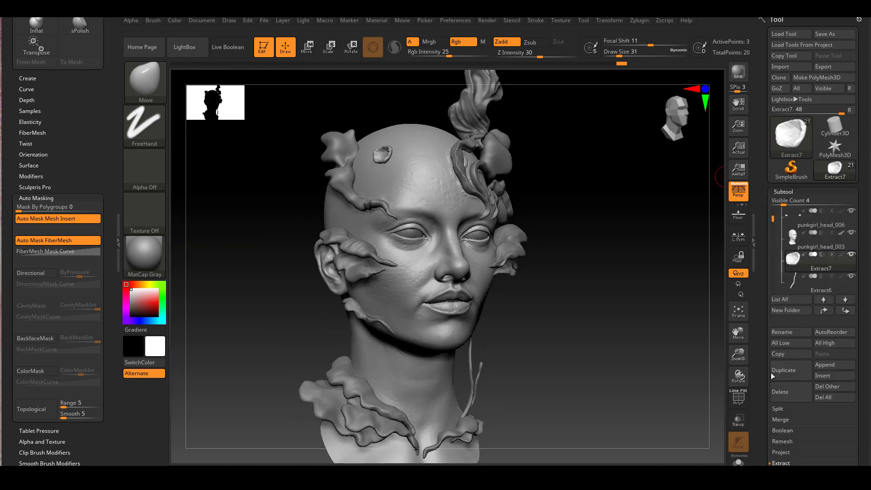
left_click(304, 52)
right_click_drag(546, 159, 545, 182, "ctrl")
left_click_drag(361, 94, 369, 93)
right_click_drag(369, 93, 408, 150, "ctrl")
right_click_drag(408, 149, 453, 192)
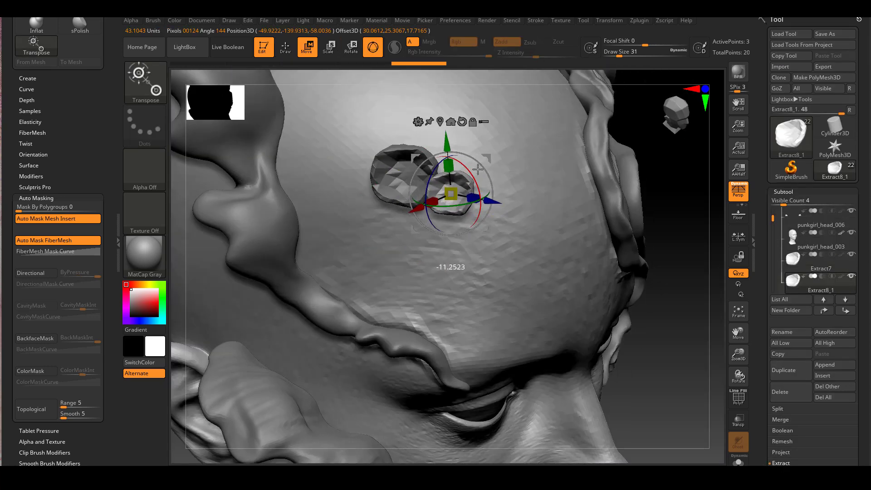
left_click_drag(477, 174, 476, 171)
right_click_drag(546, 182, 535, 254)
left_click_drag(472, 183, 474, 187)
right_click_drag(535, 254, 490, 204)
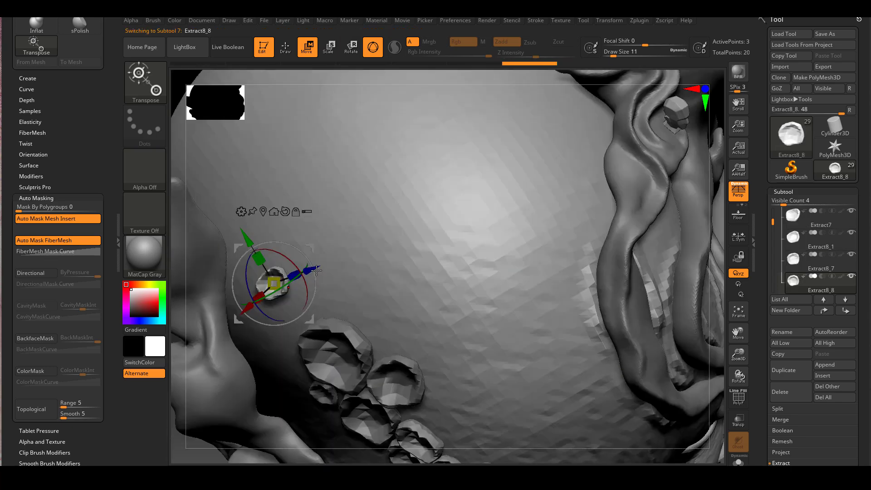
Position and rotate another small cup copy near the forehead cluster so it sits on the scalp.
right_click_drag(408, 272, 335, 272)
left_click_drag(333, 271, 332, 271)
right_click_drag(409, 272, 372, 326)
left_click_drag(227, 362, 220, 381)
right_click_drag(408, 318, 513, 345)
left_click_drag(313, 292, 315, 291)
right_click_drag(498, 290, 490, 273)
left_click_drag(283, 225, 284, 227)
right_click_drag(490, 281, 463, 317)
left_click_drag(326, 262, 328, 263)
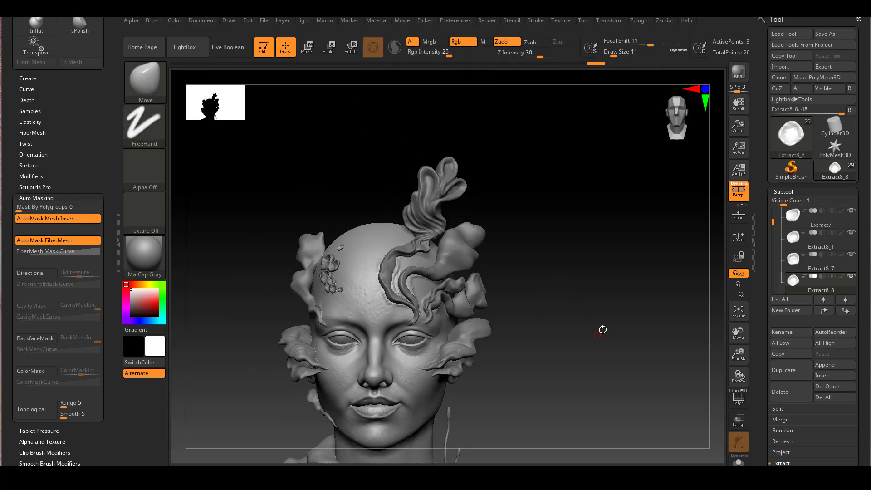
Place another cup copy in the cluster above the collarbone growth with the gizmo and return to Draw mode.
right_click_drag(602, 329, 564, 301)
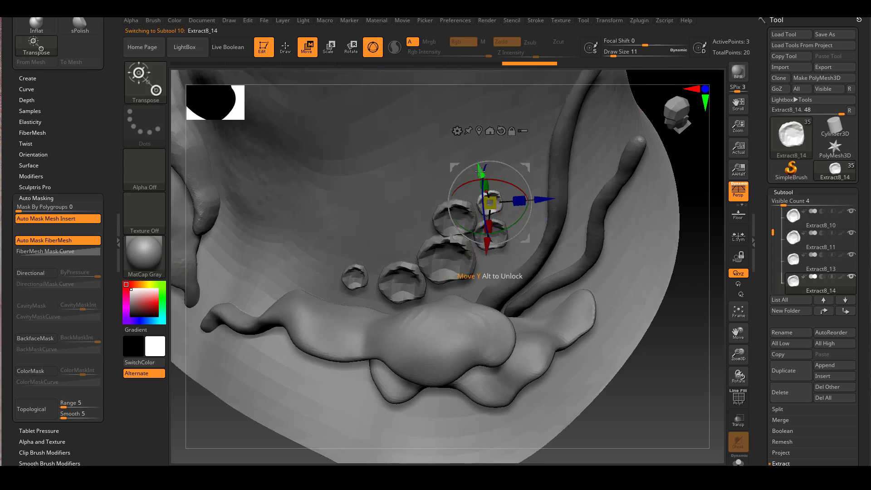
left_click_drag(480, 171, 481, 175)
right_click_drag(535, 254, 507, 272)
left_click_drag(481, 233, 478, 240)
mouse_move(589, 290)
right_mouse_down()
mouse_move(598, 246)
mouse_move(630, 283)
mouse_move(626, 228)
mouse_move(620, 294)
mouse_move(635, 272)
mouse_move(610, 326)
mouse_move(606, 298)
right_mouse_up()
key("q")
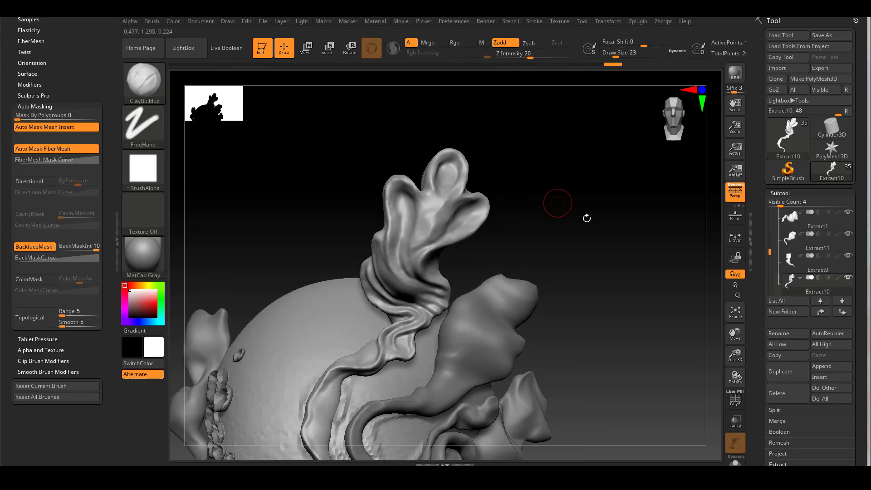
Sculpt folds and hollows into the tall growth on top of the head with ClayBuildup at draw size 23.
right_click_drag(587, 218, 448, 219)
key("alt")
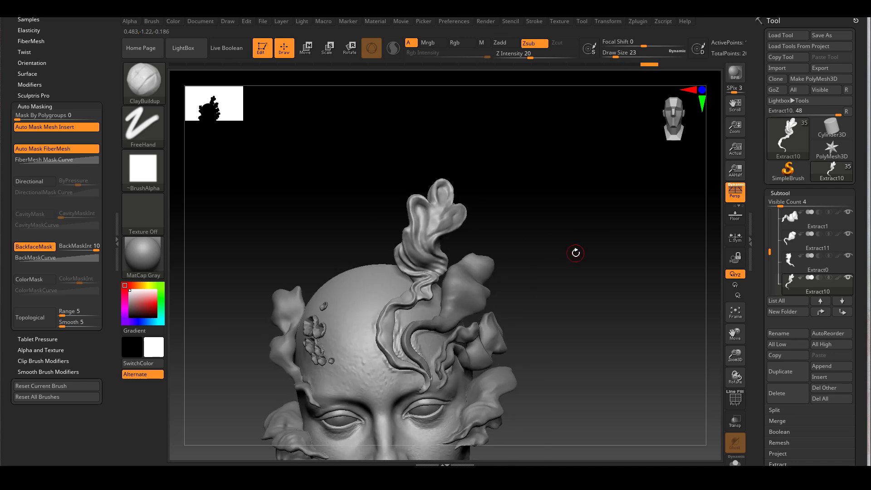
right_click_drag(575, 253, 609, 275)
right_click_drag(382, 276, 376, 319)
right_click_drag(510, 270, 379, 324)
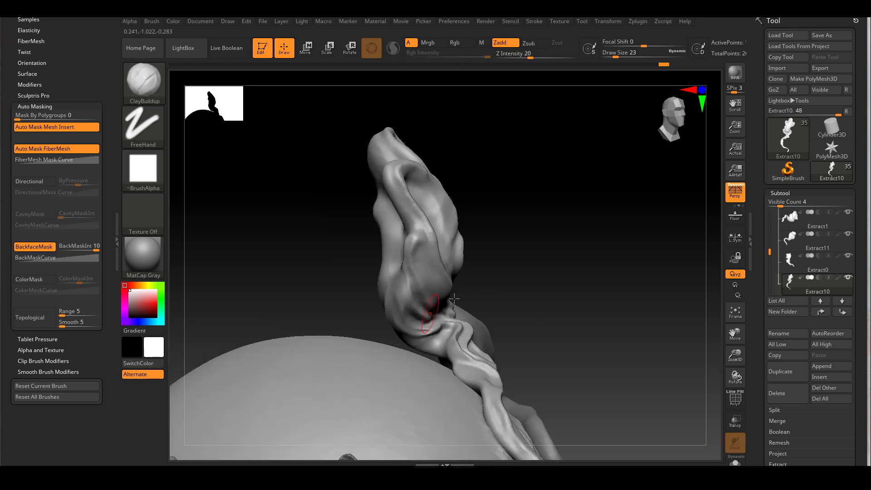
mouse_move(587, 295)
right_mouse_down()
mouse_move(476, 281)
mouse_move(442, 244)
mouse_move(515, 240)
right_mouse_up()
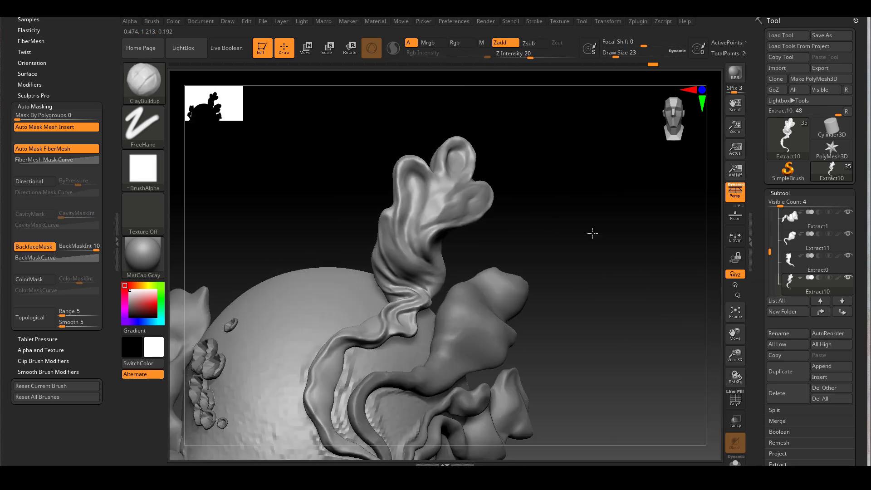
mouse_move(591, 231)
right_mouse_down()
mouse_move(531, 169)
mouse_move(540, 192)
mouse_move(599, 132)
mouse_move(520, 175)
mouse_move(526, 155)
mouse_move(583, 220)
mouse_move(443, 140)
mouse_move(509, 148)
right_mouse_up()
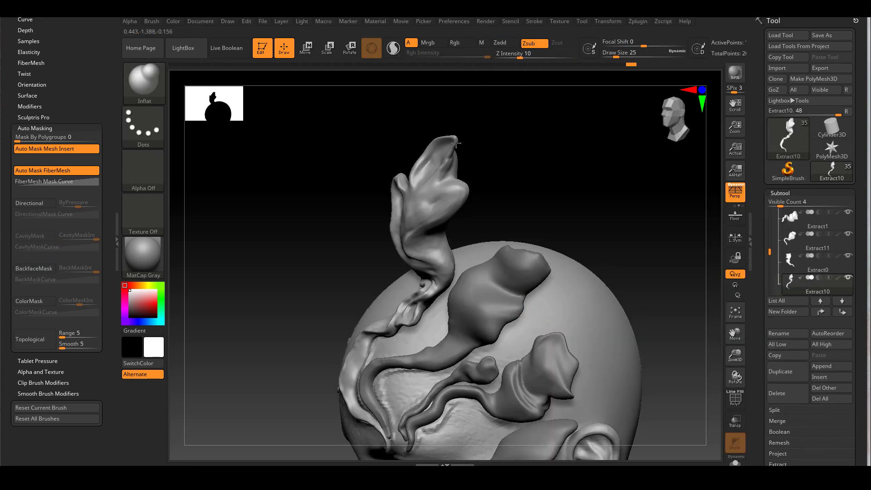
Refine the upper lobe of the tall head growth with the Inflat and Move brushes, then ClayBuildup at draw size 20.
right_click_drag(456, 143, 437, 158)
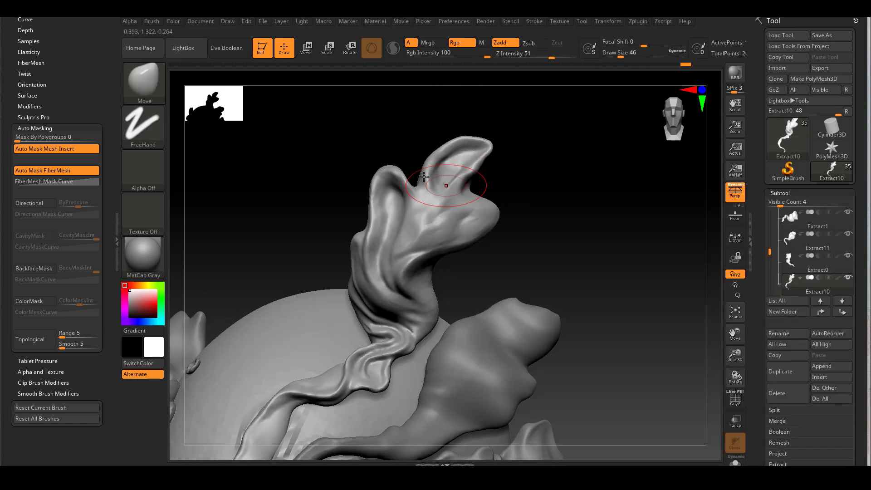
key("f")
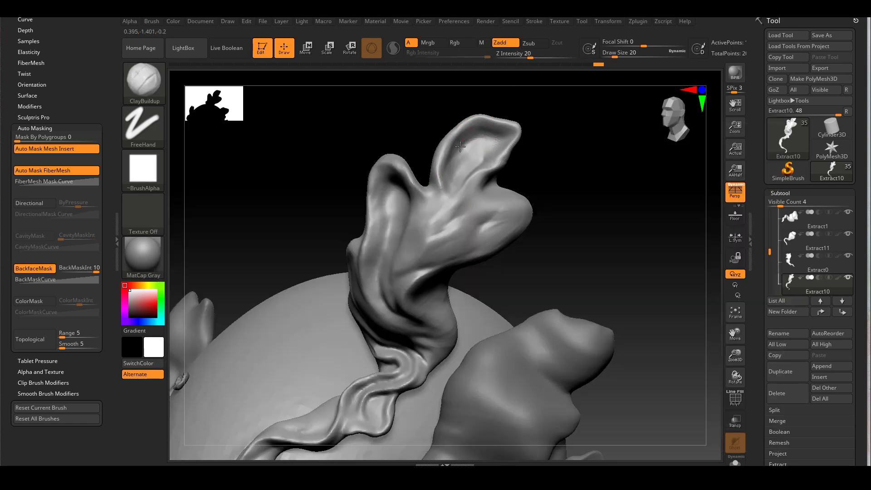
right_click_drag(460, 147, 396, 176)
mouse_move(571, 189)
right_mouse_down()
mouse_move(564, 141)
mouse_move(535, 165)
mouse_move(453, 173)
mouse_move(384, 121)
right_mouse_up()
Reshape the two upper lobes of the tall head growth with the Move brush at draw size 25.
key("b")
key("m")
key("v")
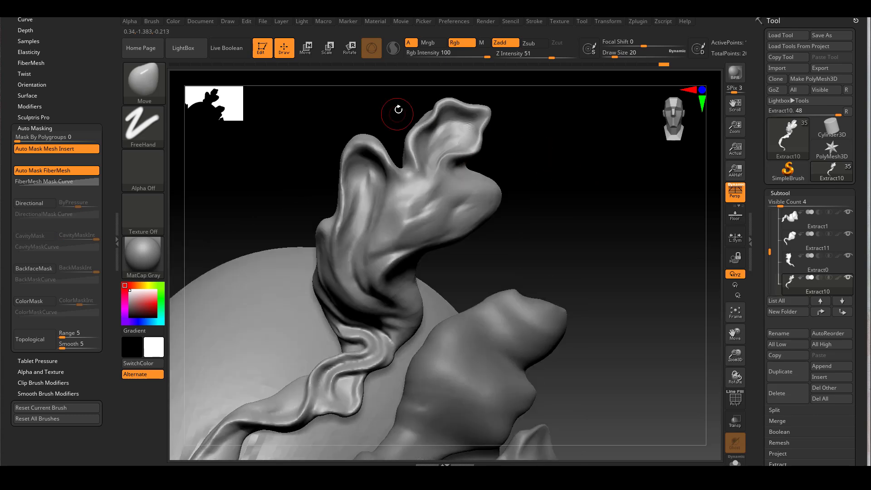
right_click_drag(347, 197, 340, 198)
key("bracketright")
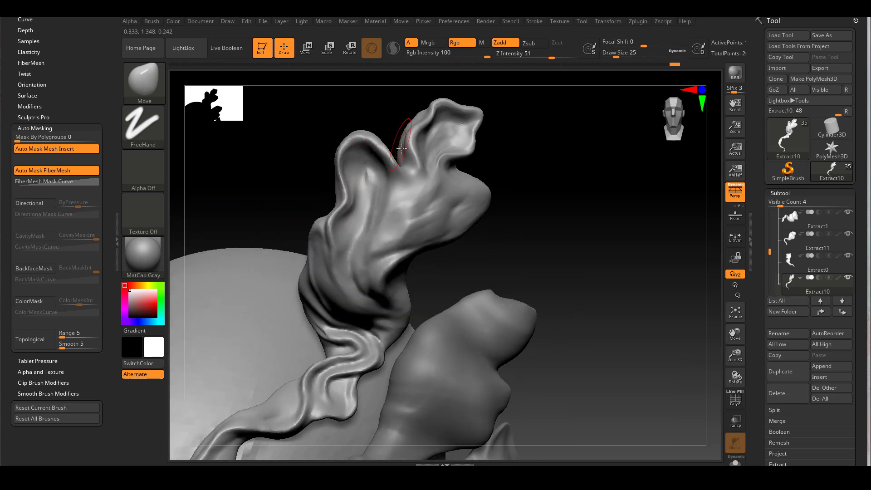
right_click_drag(377, 160, 369, 107)
Build up the surface of the tall head growth's upper lobes with ClayBuildup at an adjusted draw size.
key("b")
key("c")
key("b")
right_click_drag(482, 74, 478, 101)
key("space")
left_click_drag(477, 101, 474, 101)
mouse_move(453, 195)
right_mouse_down()
mouse_move(435, 191)
mouse_move(459, 194)
mouse_move(474, 220)
mouse_move(388, 208)
mouse_move(410, 227)
mouse_move(413, 205)
mouse_move(458, 226)
mouse_move(579, 305)
mouse_move(510, 314)
mouse_move(521, 282)
right_mouse_up()
Hide the outer side lobe of the tall head growth with SelectLasso and open the Split options.
key("ctrl+shift")
left_click(143, 81)
left_click(417, 131)
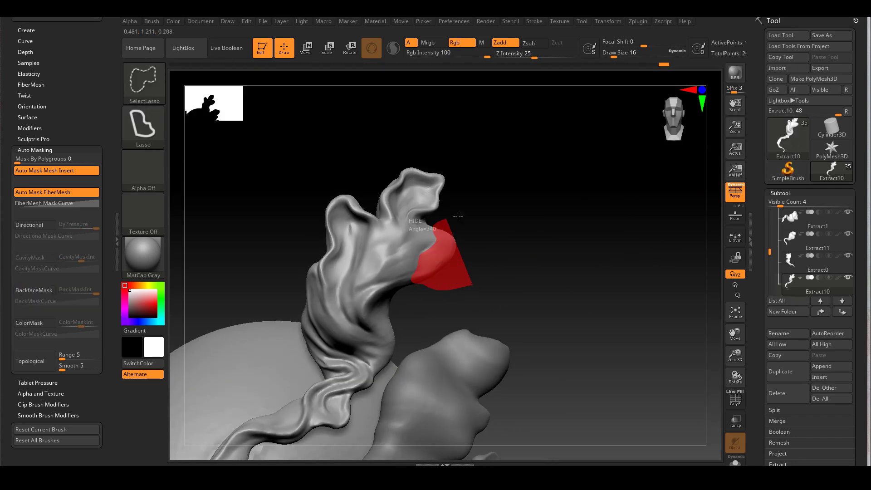
left_click(776, 392)
left_click(768, 412)
key("shift")
mouse_move(589, 338)
right_mouse_down()
mouse_move(406, 256)
mouse_move(585, 330)
mouse_move(554, 293)
right_mouse_up()
Choose the Standard brush, enable BackfaceMask and sculpt the side of the tall head growth.
key("b")
key("s")
key("t")
left_click(35, 290)
key("space")
key("space")
left_click(419, 225)
right_click_drag(374, 257, 347, 299)
mouse_move(410, 235)
right_mouse_down()
mouse_move(471, 194)
mouse_move(527, 311)
right_mouse_up()
key("space")
Sculpt folds around the side and back of the tall head growth with ClayBuildup at draw size 27.
key("b")
key("c")
key("b")
mouse_move(450, 204)
right_mouse_down()
mouse_move(540, 218)
mouse_move(481, 213)
mouse_move(566, 233)
mouse_move(388, 317)
right_mouse_up()
mouse_move(446, 265)
right_mouse_down()
mouse_move(583, 214)
mouse_move(410, 258)
right_mouse_up()
mouse_move(390, 220)
right_mouse_down()
mouse_move(505, 305)
mouse_move(518, 239)
mouse_move(469, 225)
mouse_move(452, 248)
mouse_move(570, 235)
mouse_move(463, 309)
mouse_move(480, 295)
mouse_move(635, 265)
mouse_move(501, 276)
right_mouse_up()
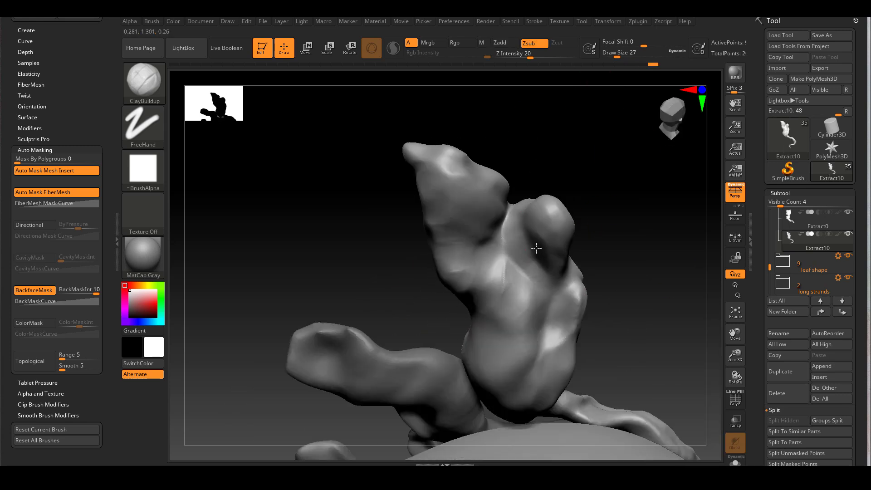
mouse_move(524, 249)
right_mouse_down()
mouse_move(560, 244)
mouse_move(526, 64)
mouse_move(369, 350)
mouse_move(493, 358)
mouse_move(559, 305)
right_mouse_up()
mouse_move(365, 290)
right_mouse_down()
mouse_move(311, 331)
mouse_move(423, 278)
mouse_move(376, 285)
mouse_move(437, 253)
mouse_move(513, 243)
mouse_move(354, 225)
mouse_move(307, 248)
mouse_move(370, 254)
mouse_move(468, 233)
mouse_move(369, 188)
mouse_move(352, 232)
right_mouse_up()
mouse_move(338, 195)
right_mouse_down()
mouse_move(430, 227)
mouse_move(390, 253)
mouse_move(423, 215)
mouse_move(431, 256)
mouse_move(564, 233)
right_mouse_up()
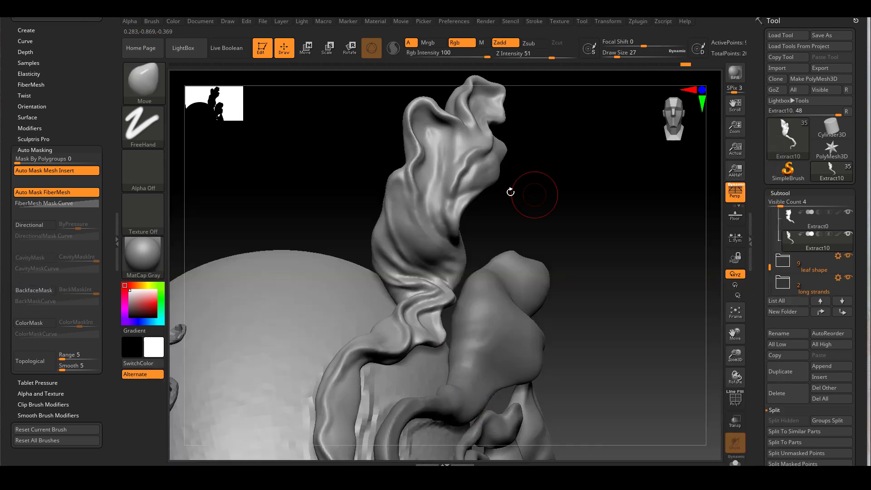
Adjust the silhouette of the tall head growth with the Move brush at draw size 33.
mouse_move(509, 190)
right_mouse_down()
mouse_move(576, 241)
mouse_move(533, 255)
right_mouse_up()
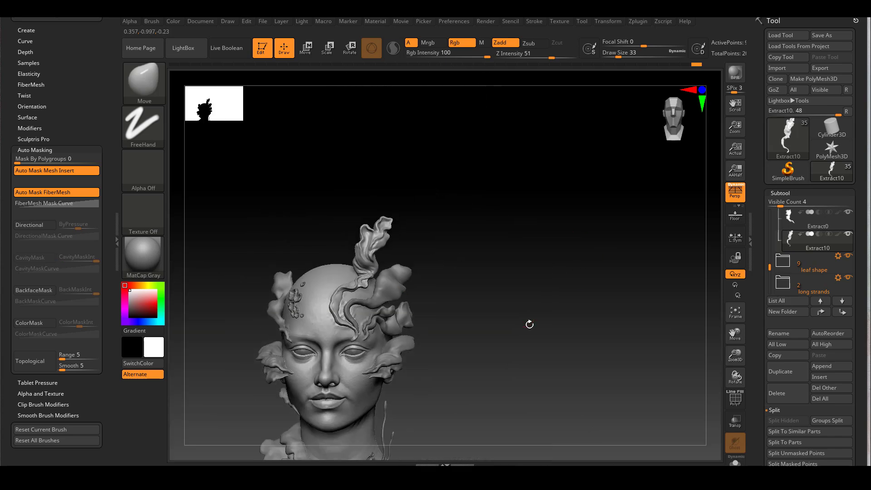
left_click_drag(414, 270, 379, 266)
mouse_move(379, 266)
right_mouse_down()
mouse_move(404, 334)
mouse_move(604, 253)
mouse_move(603, 204)
right_mouse_up()
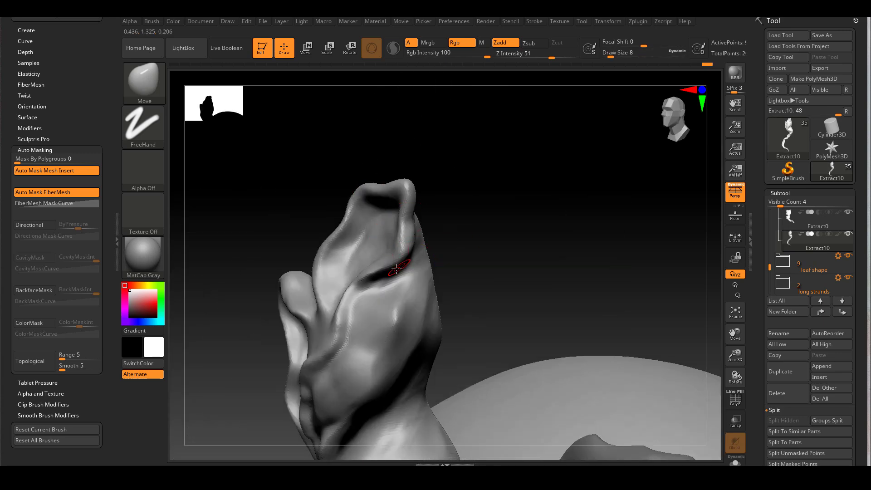
Define the thin rims and creases of the tall head growth with the Standard brush at draw size 7.
key("b")
key("b")
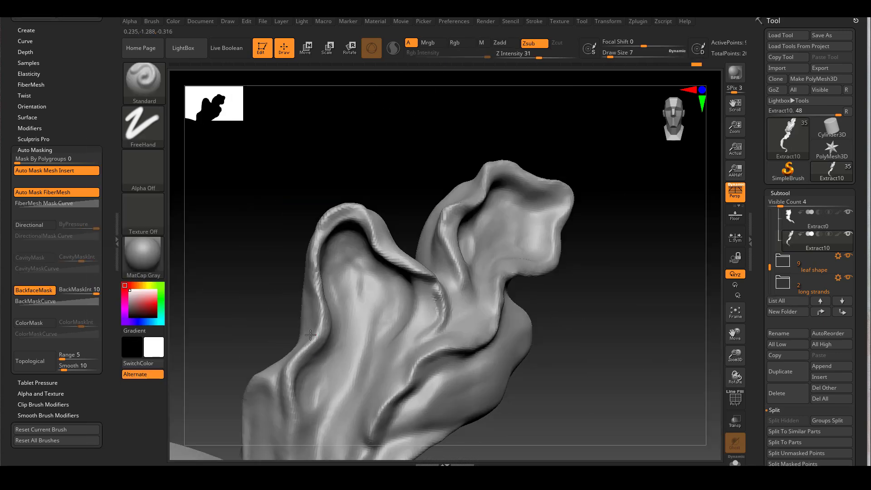
mouse_move(369, 253)
right_mouse_down()
mouse_move(350, 360)
mouse_move(379, 347)
right_mouse_up()
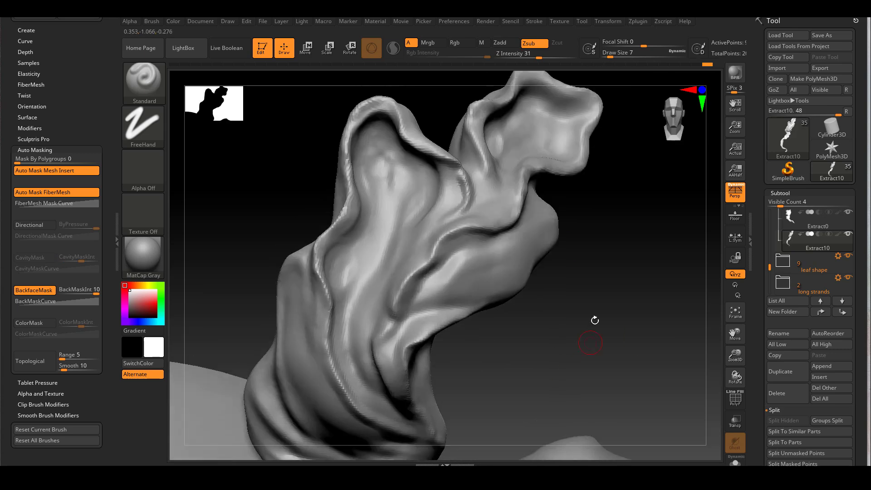
Detail the inner hollows and rims of the tall head growth with ClayBuildup at draw sizes 7 to 13.
key("b")
key("c")
key("b")
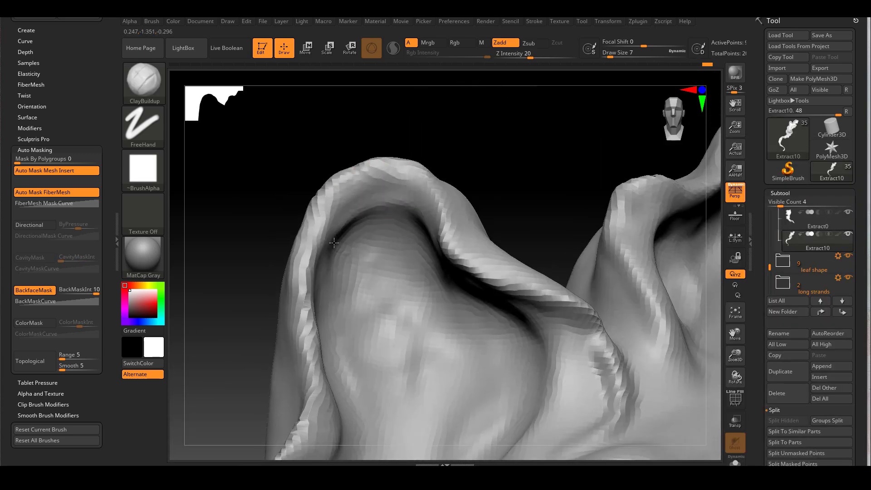
mouse_move(396, 195)
right_mouse_down()
mouse_move(508, 295)
mouse_move(529, 296)
mouse_move(462, 313)
mouse_move(285, 176)
mouse_move(544, 233)
mouse_move(322, 223)
mouse_move(311, 140)
mouse_move(319, 141)
mouse_move(290, 121)
mouse_move(249, 136)
mouse_move(272, 166)
mouse_move(324, 136)
mouse_move(326, 195)
right_mouse_up()
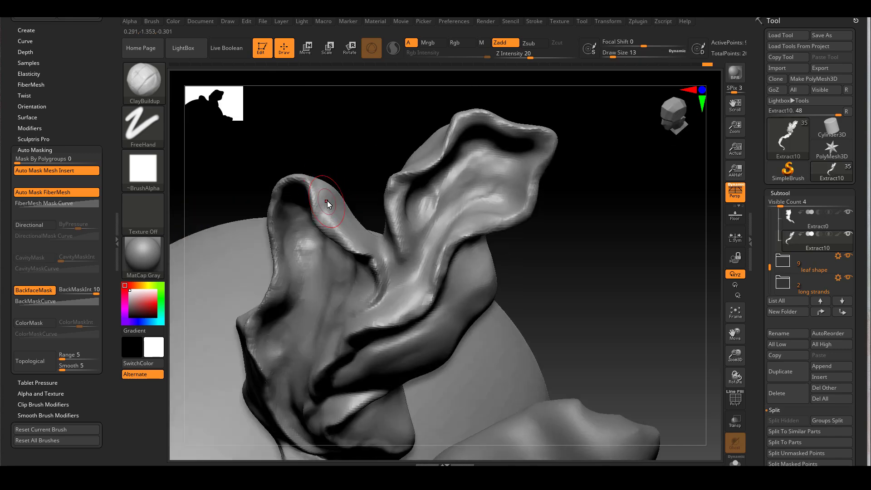
right_click_drag(339, 227, 253, 293)
left_click_drag(335, 207, 307, 234, "alt")
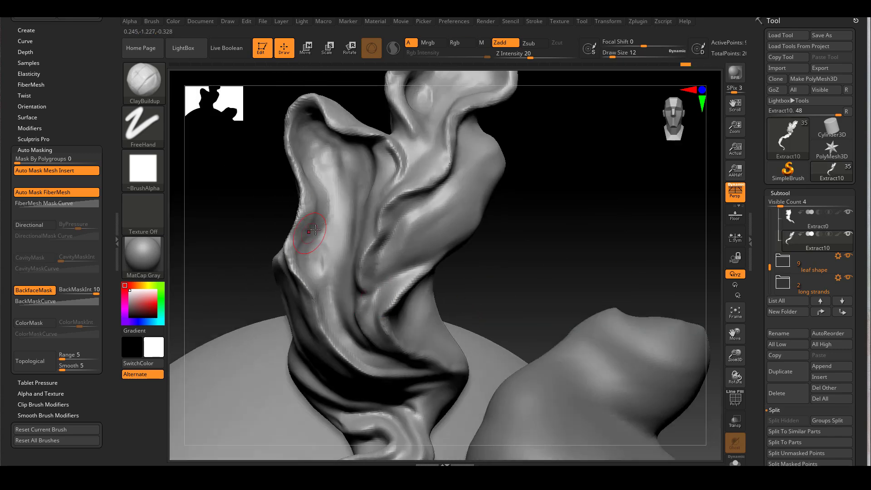
Deepen the folds of the tall head growth with ClayBuildup at draw size 12, and adjust its silhouette with Move at draw size 9.
mouse_move(308, 266)
left_mouse_down()
mouse_move(321, 218)
mouse_move(311, 227)
mouse_move(314, 272)
mouse_move(362, 179)
mouse_move(297, 269)
mouse_move(361, 176)
left_mouse_up()
mouse_move(264, 206)
left_mouse_down()
mouse_move(300, 200)
mouse_move(331, 179)
mouse_move(356, 182)
mouse_move(399, 246)
mouse_move(255, 220)
mouse_move(349, 167)
mouse_move(536, 355)
mouse_move(540, 270)
mouse_move(503, 152)
mouse_move(383, 253)
mouse_move(417, 146)
mouse_move(511, 347)
mouse_move(469, 293)
mouse_move(439, 189)
mouse_move(585, 272)
left_mouse_up()
key("b")
key("m")
key("v")
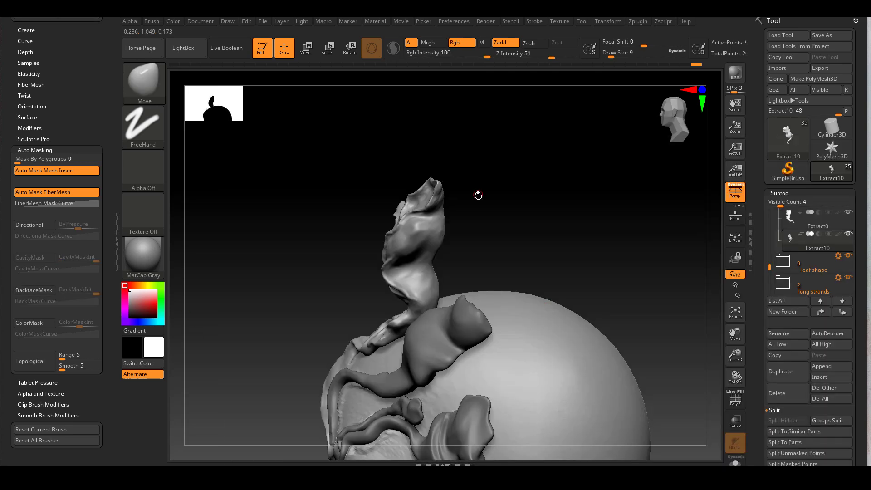
key("space")
left_click(445, 199)
key("space")
left_click_drag(432, 257, 564, 194)
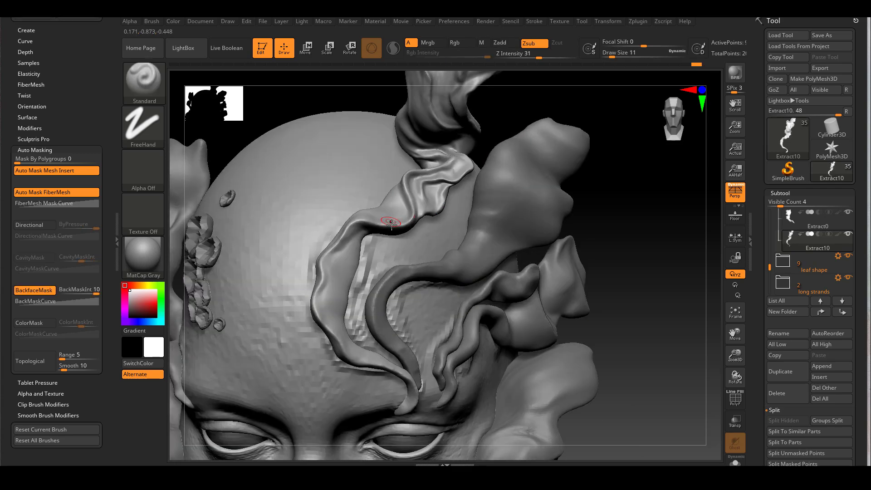
Carve creases along the forehead strand with the subtractive Standard brush at draw sizes 11 to 8 and Z intensity 31.
right_click_drag(310, 300, 339, 197)
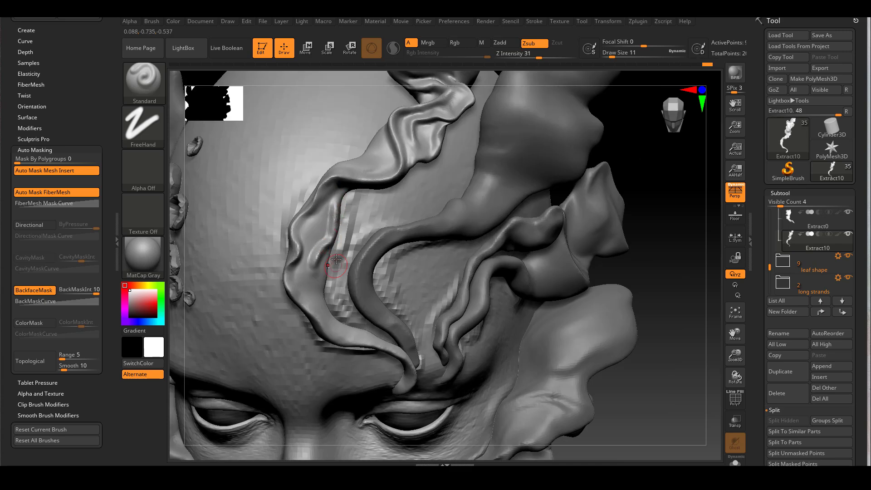
right_click_drag(322, 282, 360, 166)
right_click_drag(325, 211, 337, 220)
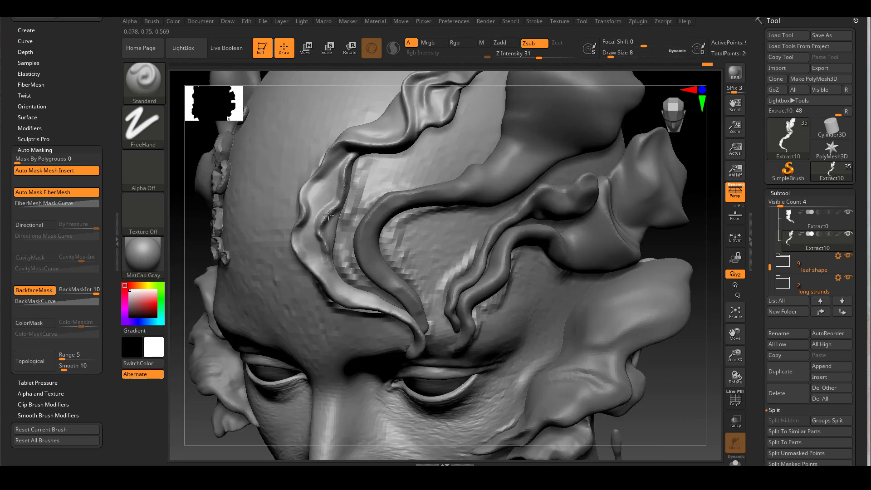
right_click_drag(356, 266, 408, 227)
Build up the ridges and hollows of the forehead strand with ClayBuildup at draw sizes 12 to 9.
key("b")
key("s")
key("t")
key("b")
key("c")
key("b")
mouse_move(377, 302)
right_mouse_down()
mouse_move(281, 165)
mouse_move(293, 169)
right_mouse_up()
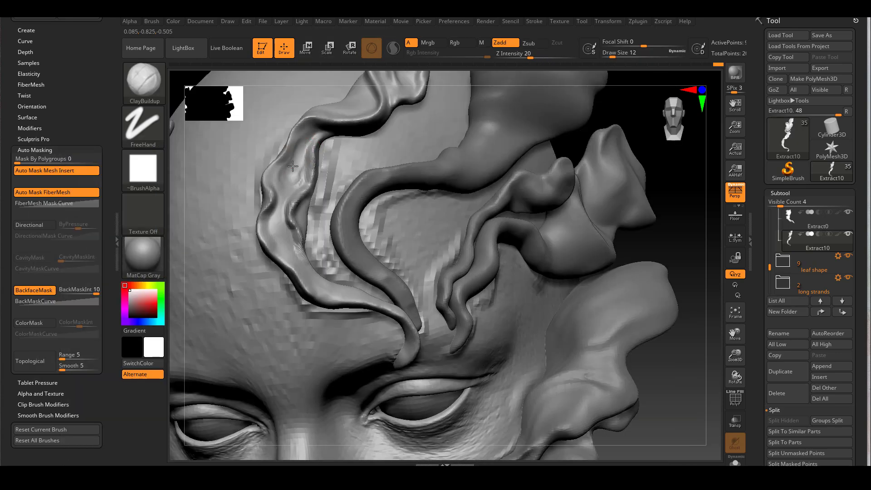
right_click_drag(317, 261, 305, 247)
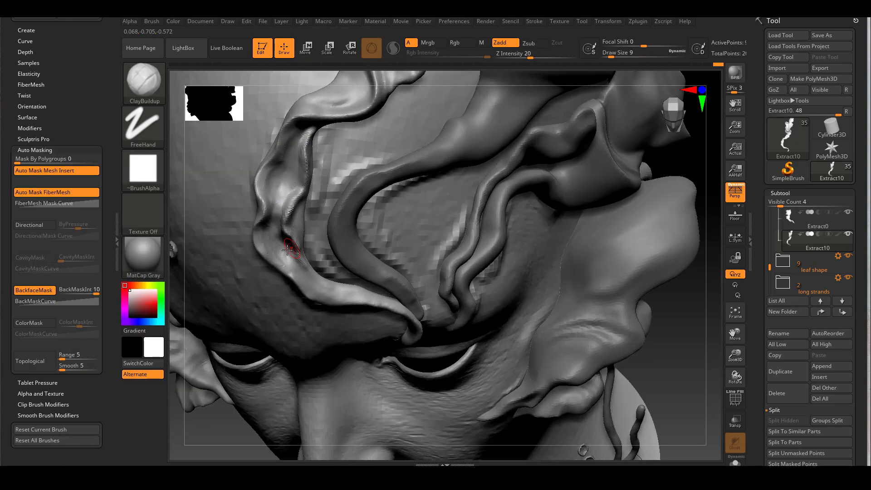
mouse_move(299, 130)
right_mouse_down()
mouse_move(438, 181)
mouse_move(395, 186)
right_mouse_up()
Reshape the wavy edges of the forehead strand with the Move brush at draw size 13.
key("space")
left_click_drag(425, 130, 429, 130)
right_click_drag(395, 187, 416, 197)
right_click_drag(363, 215, 366, 230)
mouse_move(324, 294)
right_mouse_down()
mouse_move(290, 204)
mouse_move(472, 203)
mouse_move(320, 204)
right_mouse_up()
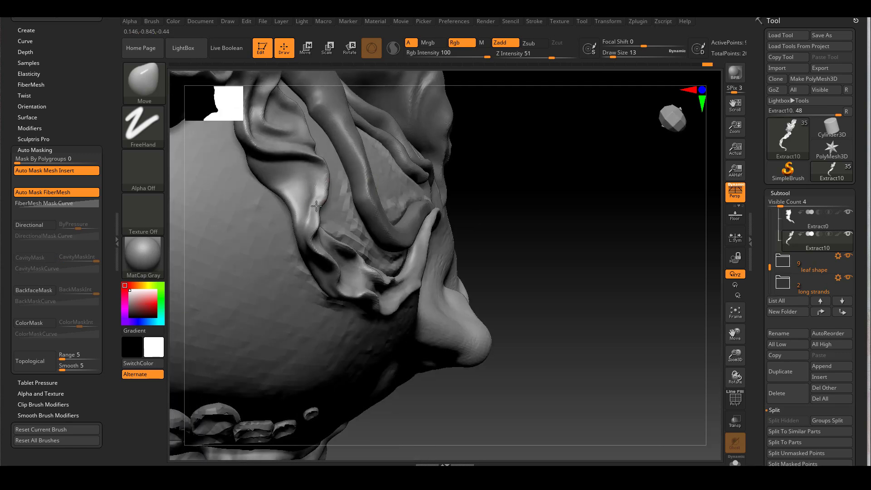
mouse_move(325, 159)
right_mouse_down()
mouse_move(331, 203)
mouse_move(359, 227)
mouse_move(362, 199)
mouse_move(383, 210)
mouse_move(300, 193)
right_mouse_up()
Add volume to the upper part of the strand over the skull with ClayBuildup at draw size 9.
key("b")
key("c")
key("b")
key("bracketleft")
mouse_move(365, 186)
right_mouse_down()
mouse_move(345, 191)
mouse_move(376, 199)
mouse_move(297, 131)
mouse_move(327, 179)
mouse_move(398, 189)
mouse_move(292, 188)
mouse_move(348, 184)
right_mouse_up()
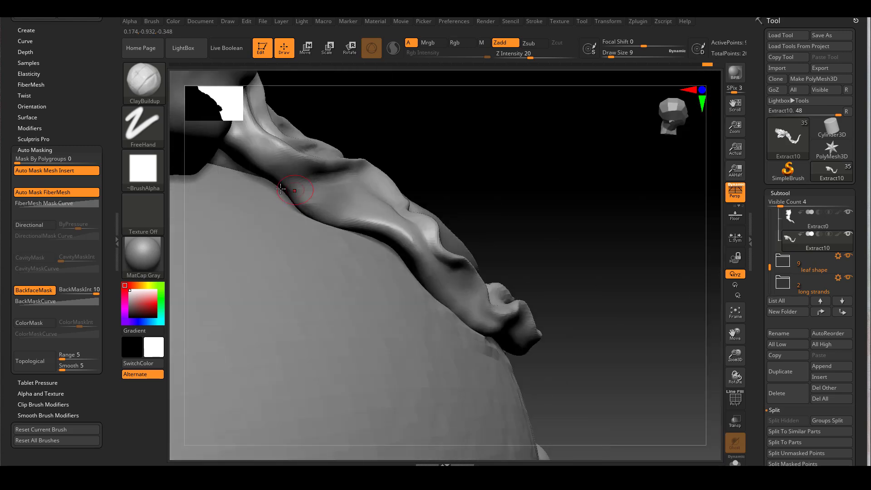
mouse_move(298, 202)
right_mouse_down()
mouse_move(334, 194)
mouse_move(502, 219)
mouse_move(344, 335)
mouse_move(634, 179)
right_mouse_up()
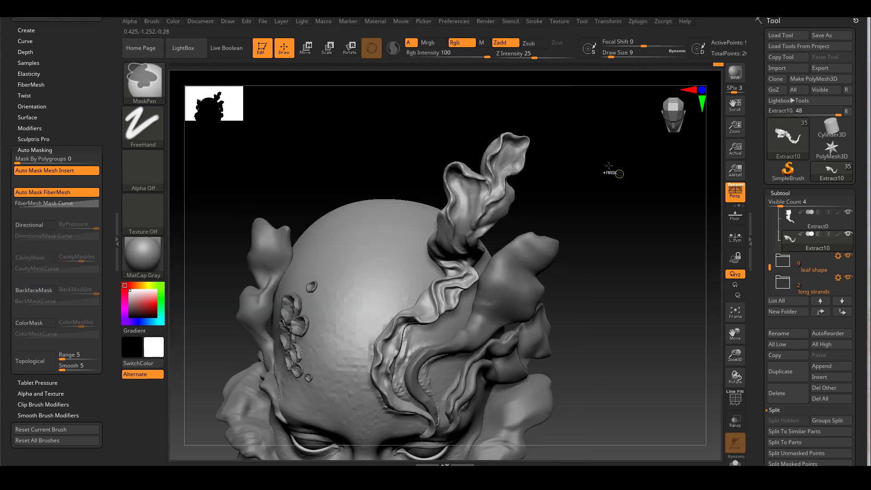
Sharpen the folds and rims of the strand from the forehead towards the tall growth with the Standard brush.
mouse_move(602, 375)
right_mouse_down("ctrl")
mouse_move(551, 408)
mouse_move(453, 345)
right_mouse_up("ctrl")
key("b")
key("s")
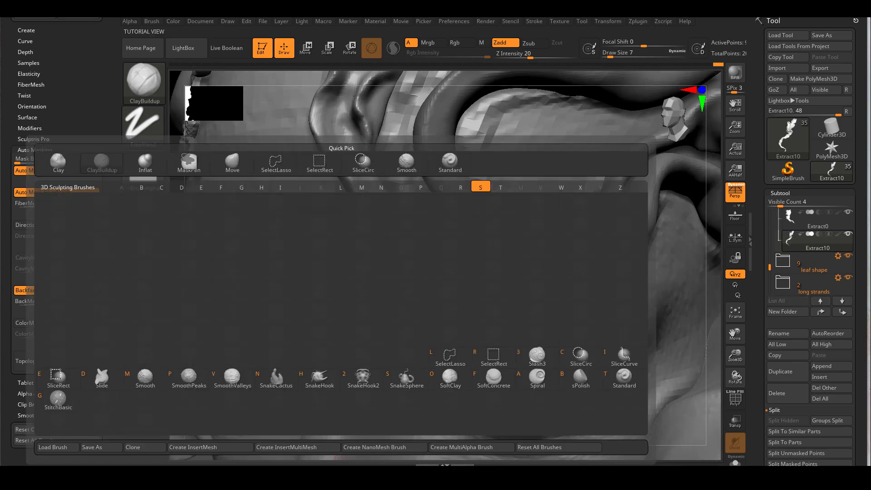
key("t")
right_click_drag(377, 195, 408, 236)
left_click_drag(380, 195, 421, 226)
right_click_drag(508, 290, 471, 252)
mouse_move(484, 355)
right_mouse_down()
mouse_move(435, 313)
mouse_move(496, 257)
mouse_move(535, 267)
mouse_move(463, 290)
right_mouse_up()
left_click_drag(492, 271, 489, 286)
right_click_drag(490, 286, 327, 192)
right_click_drag(413, 189, 360, 199)
right_click_drag(388, 233, 376, 202)
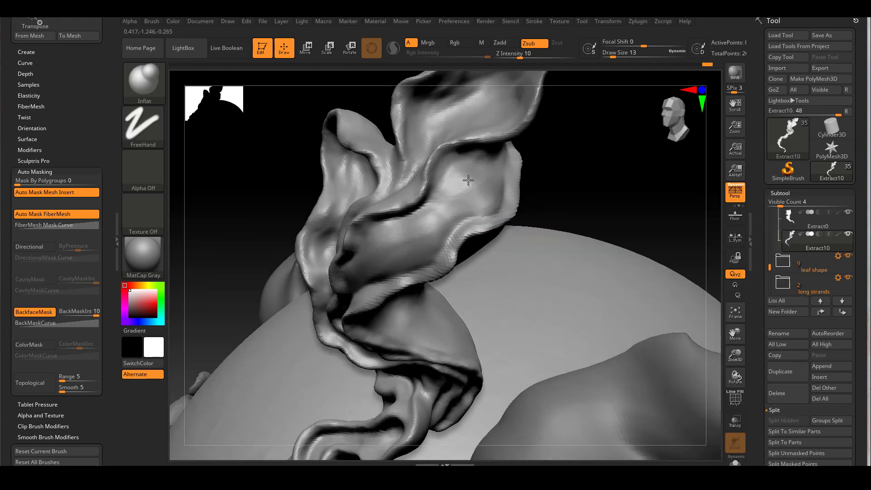
Sculpt a cluster of rounded bumps inside the side fold of the tall head growth with the Inflat brush.
key("space")
left_click_drag(468, 180, 456, 180)
mouse_move(456, 180)
right_mouse_down()
mouse_move(467, 195)
mouse_move(427, 220)
mouse_move(425, 257)
right_mouse_up()
mouse_move(576, 208)
left_mouse_down()
mouse_move(628, 203)
mouse_move(561, 237)
mouse_move(555, 272)
left_mouse_up()
key("space")
mouse_move(418, 254)
right_mouse_down()
mouse_move(384, 244)
mouse_move(389, 257)
mouse_move(516, 278)
mouse_move(398, 226)
mouse_move(606, 225)
mouse_move(593, 299)
mouse_move(354, 329)
right_mouse_up()
key("space")
left_click(389, 282)
mouse_move(272, 286)
right_mouse_down()
mouse_move(343, 280)
mouse_move(340, 311)
mouse_move(564, 230)
mouse_move(643, 330)
mouse_move(476, 263)
mouse_move(461, 127)
mouse_move(431, 219)
mouse_move(559, 193)
mouse_move(555, 299)
mouse_move(357, 186)
mouse_move(341, 195)
mouse_move(336, 175)
mouse_move(358, 167)
mouse_move(517, 286)
mouse_move(337, 211)
right_mouse_up()
Adjust the shape of the tall head growth's lower folds with the Move brush at draw size 17.
key("b")
key("c")
key("b")
key("b")
key("m")
key("v")
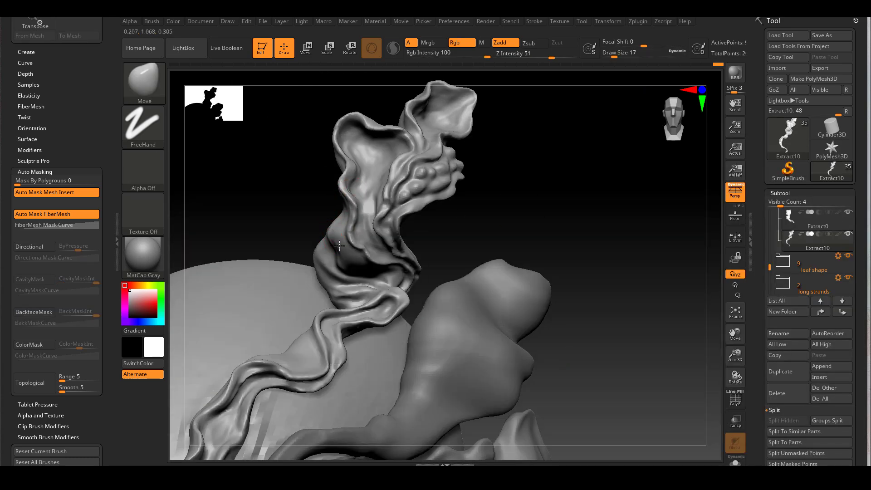
mouse_move(460, 219)
right_mouse_down()
mouse_move(535, 253)
mouse_move(363, 208)
mouse_move(332, 214)
right_mouse_up()
left_click_drag(308, 240, 305, 241)
mouse_move(305, 241)
right_mouse_down()
mouse_move(310, 246)
mouse_move(295, 227)
mouse_move(363, 204)
mouse_move(485, 184)
mouse_move(281, 179)
mouse_move(359, 204)
mouse_move(321, 145)
mouse_move(501, 266)
mouse_move(308, 186)
right_mouse_up()
Build up the back of the tall head growth with ClayBuildup and push its bulges into shape with Move at draw sizes 18 to 23.
key("b")
key("c")
key("b")
key("b")
key("m")
key("v")
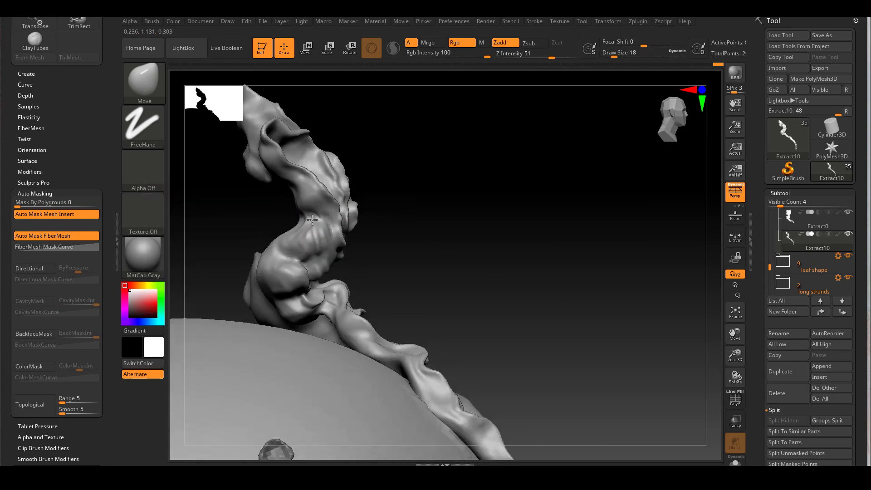
mouse_move(319, 214)
right_mouse_down()
mouse_move(269, 238)
mouse_move(217, 306)
mouse_move(303, 244)
mouse_move(474, 251)
right_mouse_up()
right_click(218, 306)
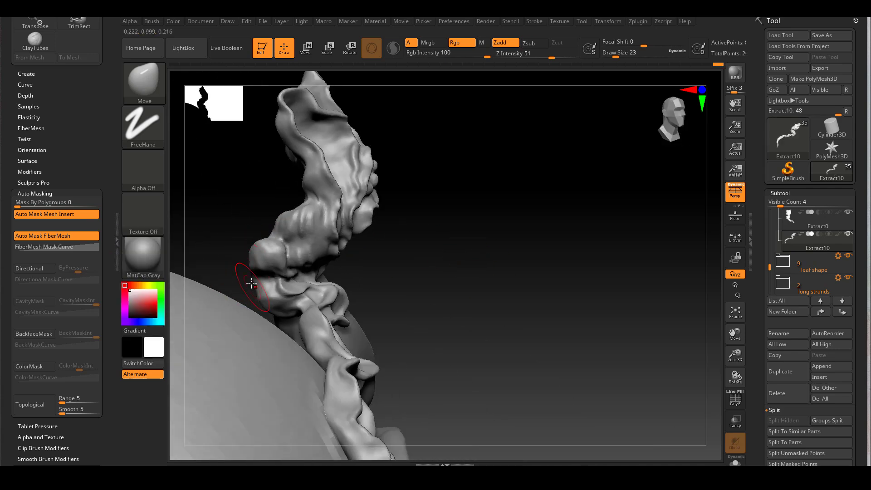
right_click(248, 283)
mouse_move(248, 283)
right_mouse_down()
mouse_move(295, 245)
mouse_move(352, 227)
mouse_move(225, 194)
mouse_move(267, 188)
mouse_move(336, 198)
mouse_move(253, 184)
mouse_move(315, 173)
mouse_move(519, 217)
mouse_move(417, 156)
mouse_move(390, 214)
mouse_move(515, 190)
mouse_move(462, 191)
mouse_move(451, 165)
right_mouse_up()
right_click(241, 262)
Reshape the upper tip of the tall head growth with the Move brush.
key("b")
key("m")
key("v")
right_click(450, 164)
left_click_drag(451, 164, 461, 176)
Define the thin rim around the top hollow of the tall head growth with the Standard brush at draw size 5.
key("b")
key("s")
key("t")
mouse_move(593, 274)
right_mouse_down()
mouse_move(371, 222)
mouse_move(437, 195)
mouse_move(427, 220)
mouse_move(366, 153)
mouse_move(478, 153)
mouse_move(376, 290)
mouse_move(428, 219)
mouse_move(594, 264)
mouse_move(437, 291)
mouse_move(408, 356)
mouse_move(360, 253)
mouse_move(387, 369)
mouse_move(511, 299)
mouse_move(438, 182)
right_mouse_up()
Deepen the folds inside the top hollow of the tall head growth with ClayBuildup at draw size 5.
key("b")
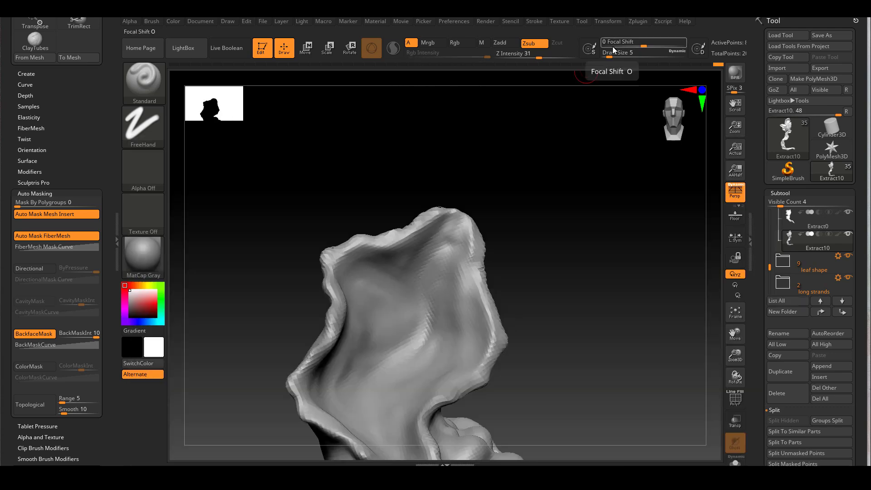
key("c")
key("b")
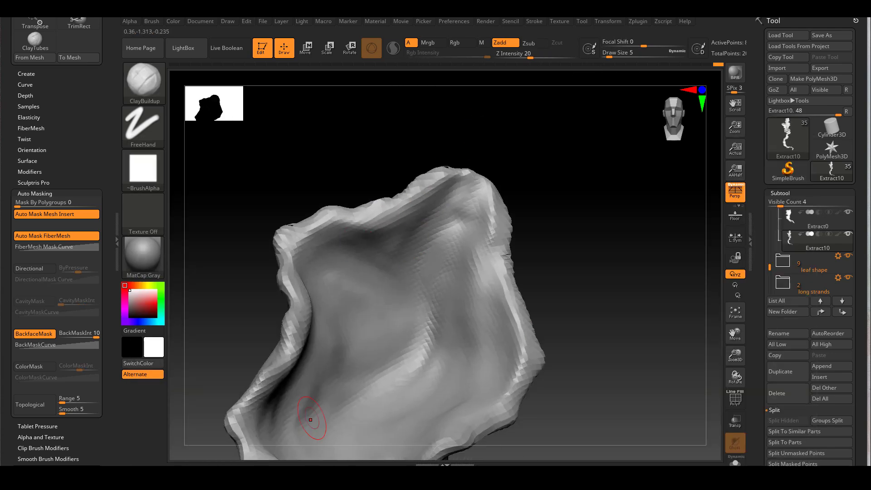
mouse_move(522, 334)
right_mouse_down()
mouse_move(501, 272)
mouse_move(476, 321)
mouse_move(399, 238)
mouse_move(373, 172)
mouse_move(381, 122)
mouse_move(369, 111)
mouse_move(472, 179)
right_mouse_up()
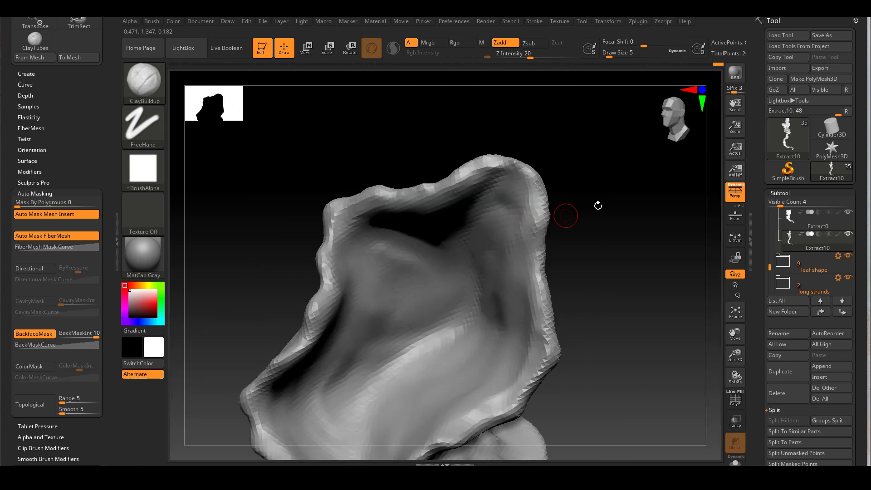
mouse_move(519, 262)
right_mouse_down()
mouse_move(502, 262)
mouse_move(496, 72)
right_mouse_up()
Carve fine creases into the top hollow and around the bump cluster with subtractive ClayBuildup at draw size 4.
mouse_move(472, 294)
right_mouse_down()
mouse_move(517, 169)
mouse_move(431, 162)
mouse_move(388, 169)
mouse_move(573, 267)
mouse_move(399, 175)
mouse_move(473, 158)
mouse_move(366, 165)
right_mouse_up()
mouse_move(374, 280)
right_mouse_down()
mouse_move(360, 241)
mouse_move(383, 174)
right_mouse_up()
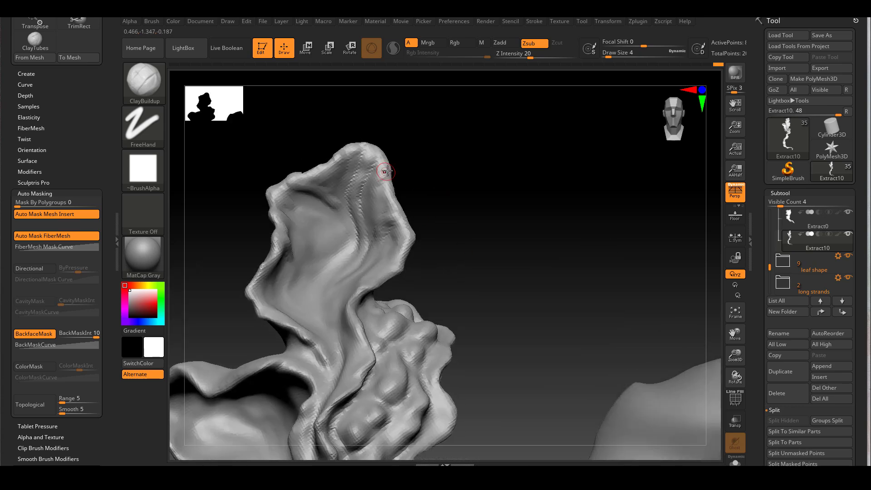
mouse_move(268, 290)
right_mouse_down()
mouse_move(418, 263)
mouse_move(254, 237)
mouse_move(262, 203)
right_mouse_up()
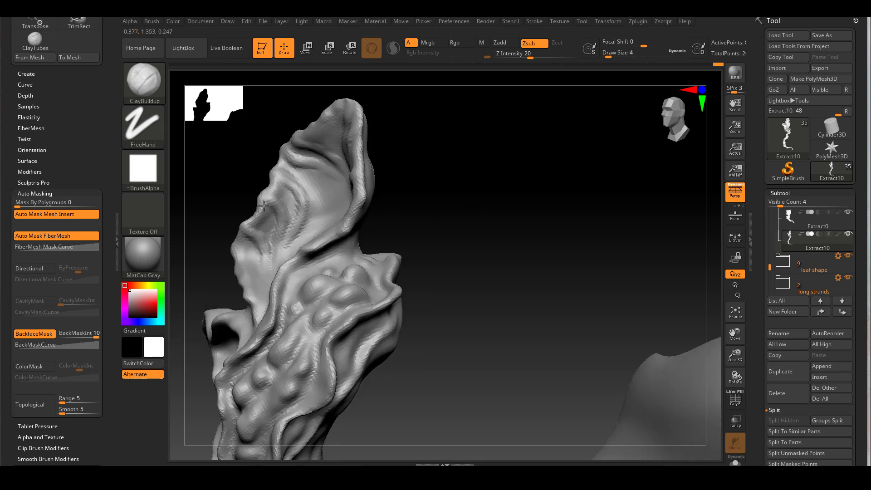
mouse_move(275, 244)
right_mouse_down()
mouse_move(454, 141)
mouse_move(343, 177)
mouse_move(290, 175)
mouse_move(254, 213)
mouse_move(225, 267)
mouse_move(255, 269)
right_mouse_up()
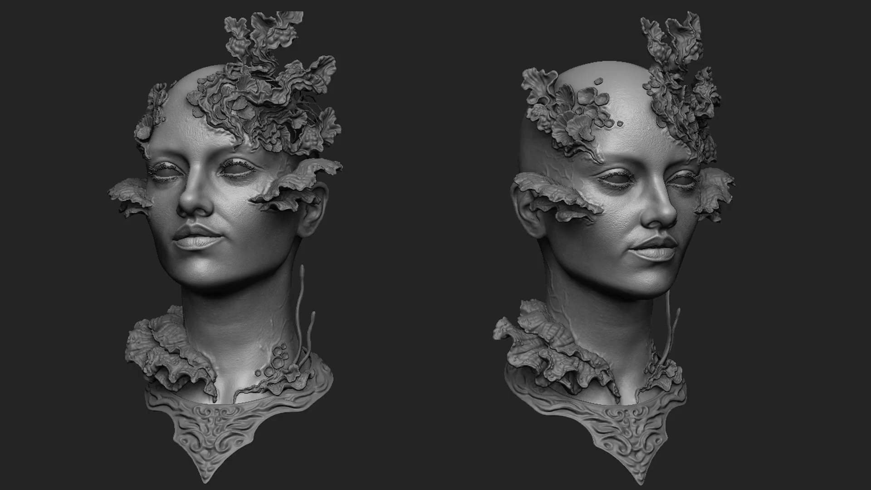